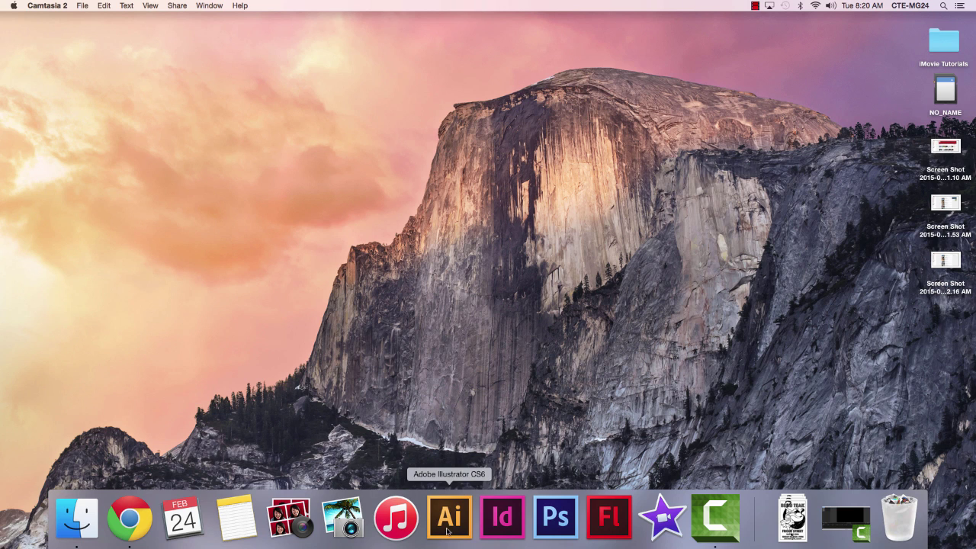
Start Illustrator CS6 and choose Do Not Participate in the usage-data prompt.
left_click(449, 515)
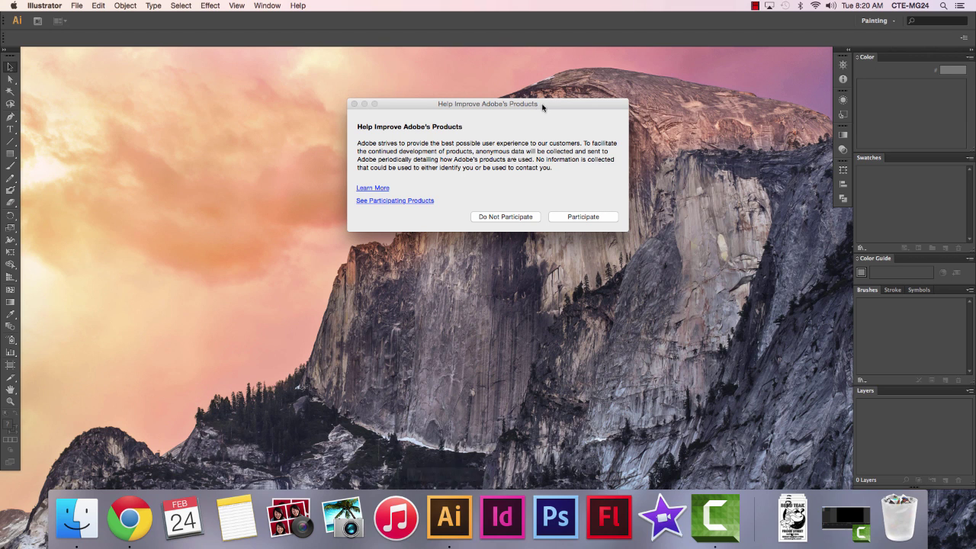
left_click(501, 220)
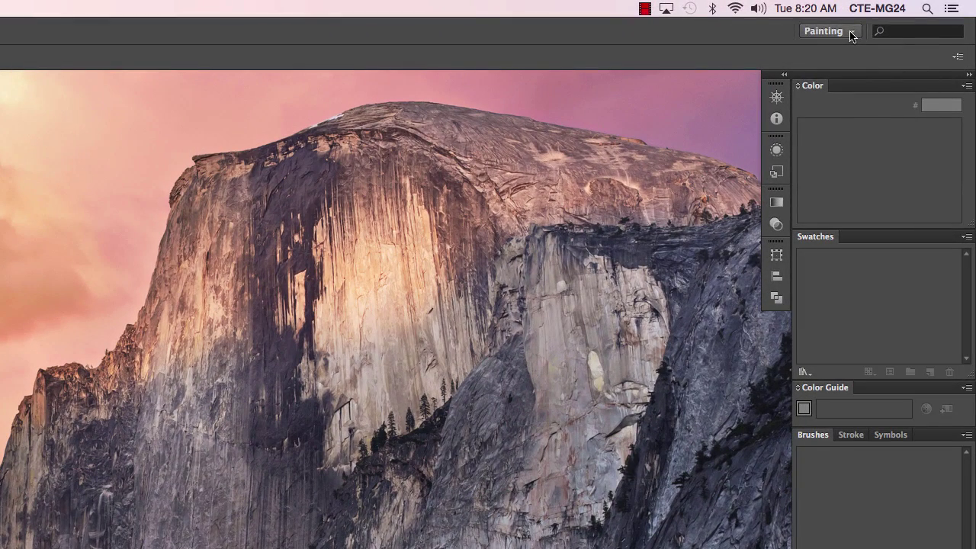
left_click(853, 36)
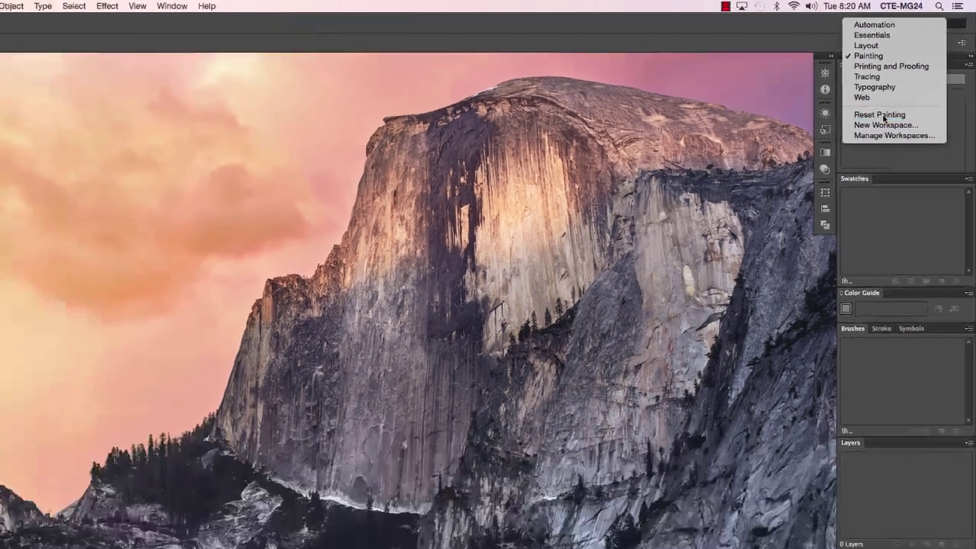
left_click(854, 151)
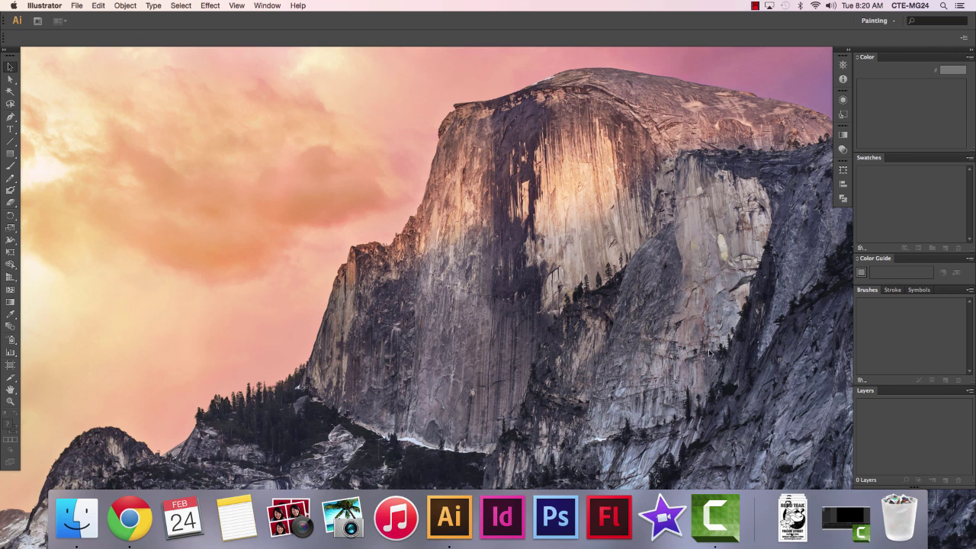
left_click_drag(870, 398, 590, 324)
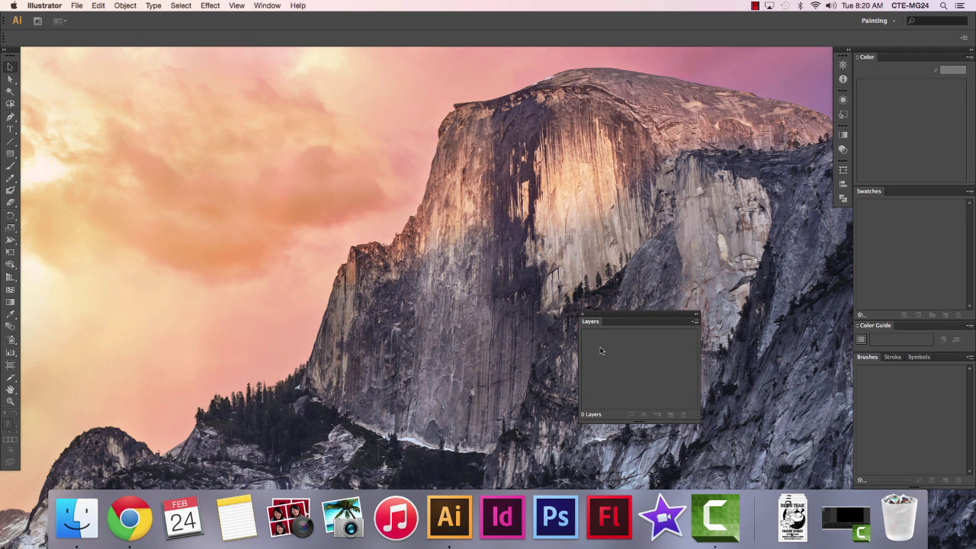
left_click(893, 22)
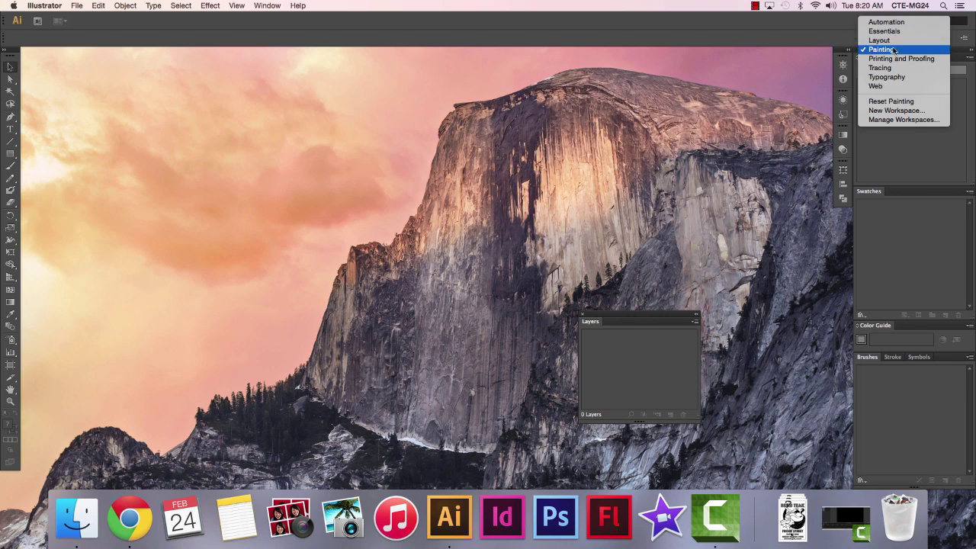
left_click(895, 102)
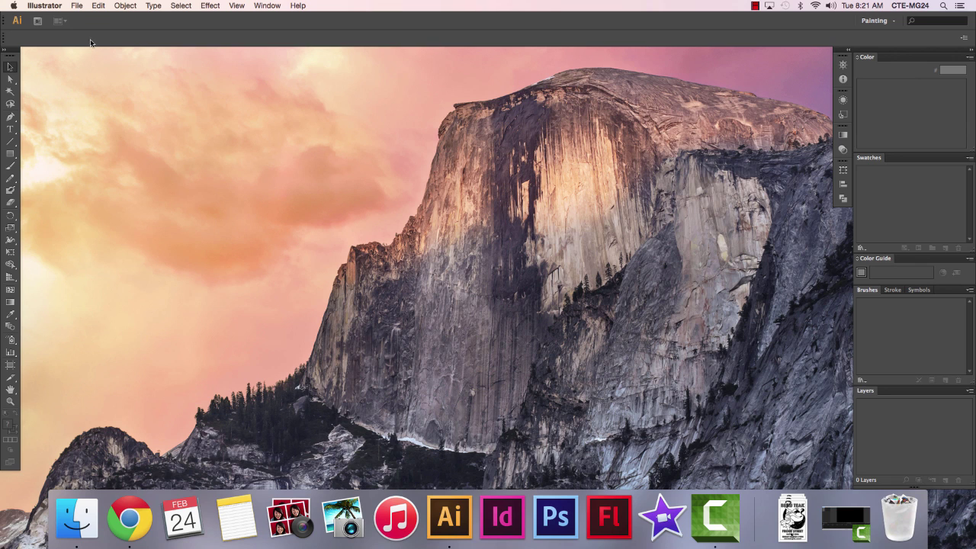
Set up a new document named msanime: Video and Film profile, NTSC DV Widescreen, 873 × 480 px.
left_click(77, 7)
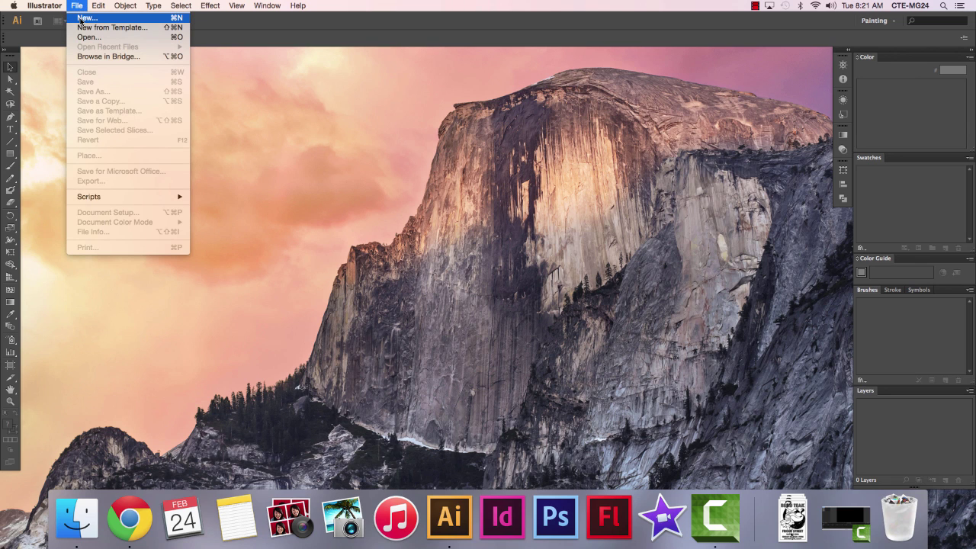
left_click(82, 17)
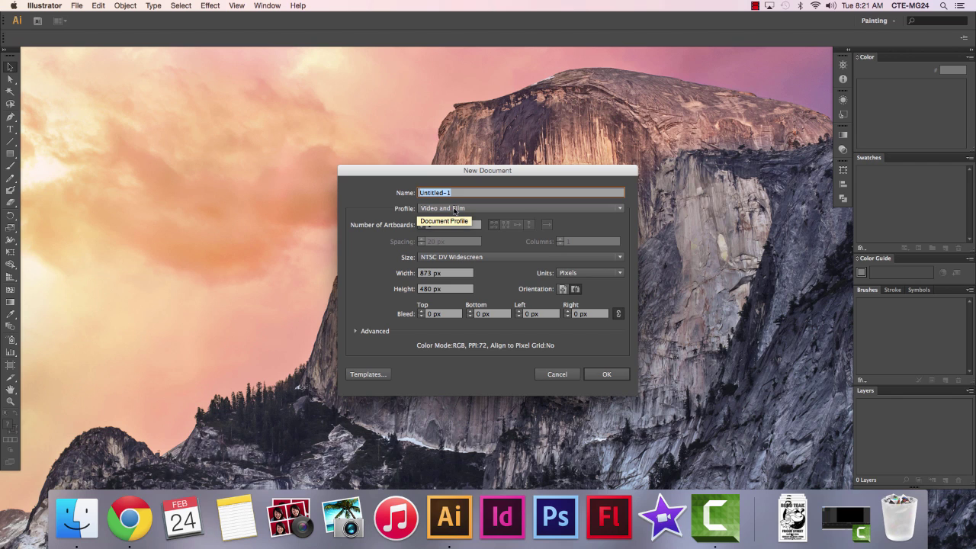
left_click(619, 209)
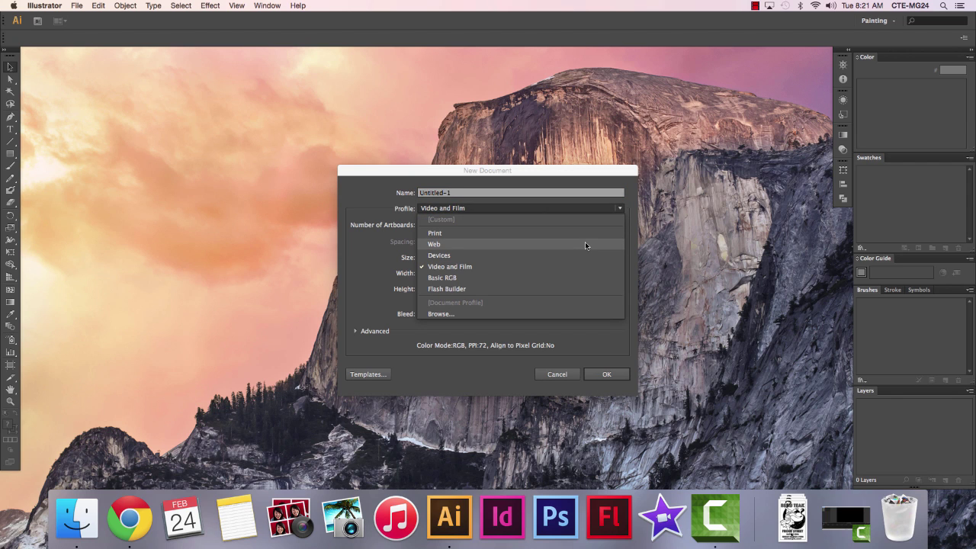
left_click(557, 272)
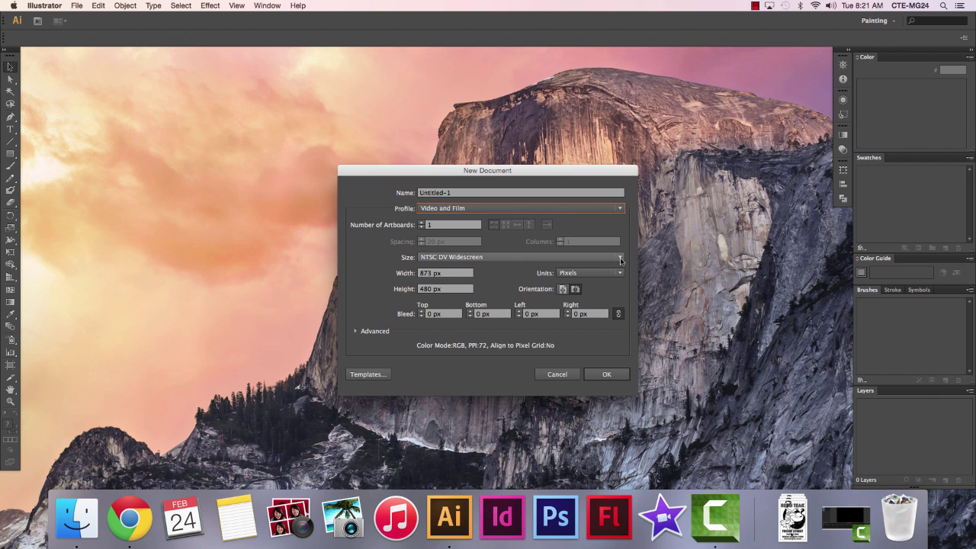
left_click(603, 257)
left_click(577, 294)
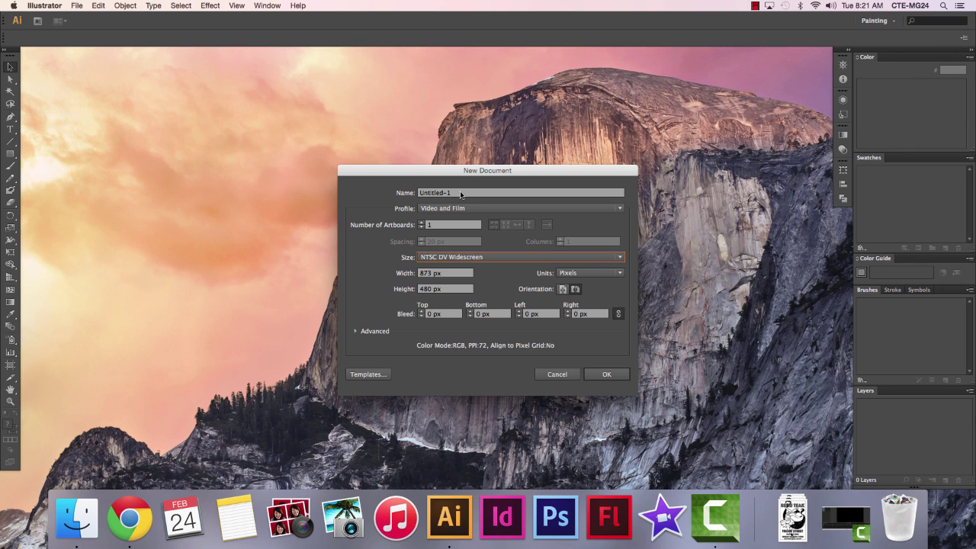
left_click_drag(461, 191, 408, 192)
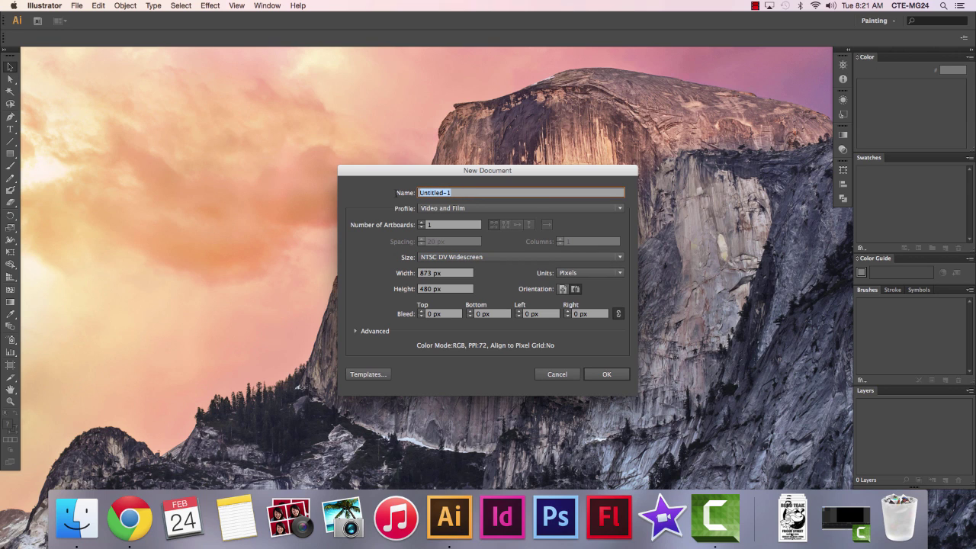
type("msanime")
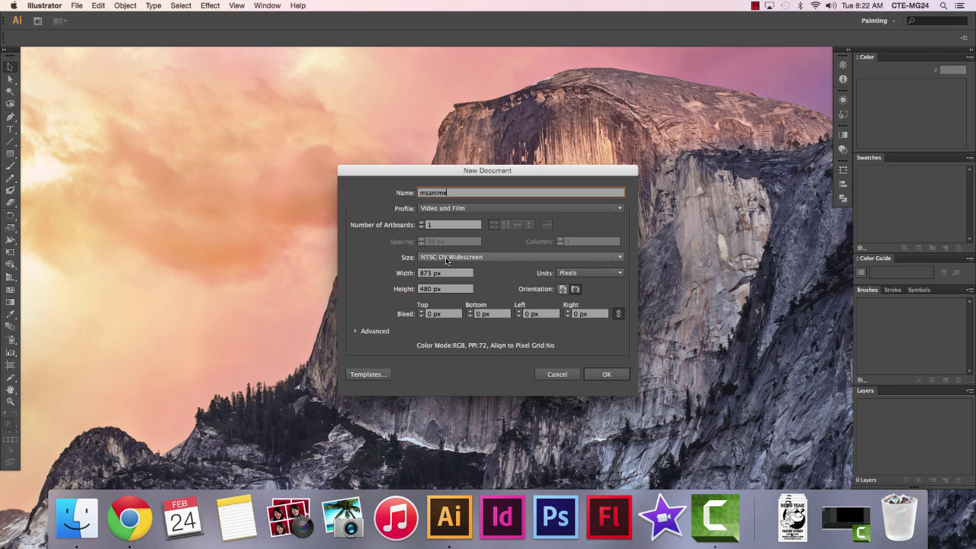
Create the msanime document and rename Layer 1 to base.
left_click(604, 374)
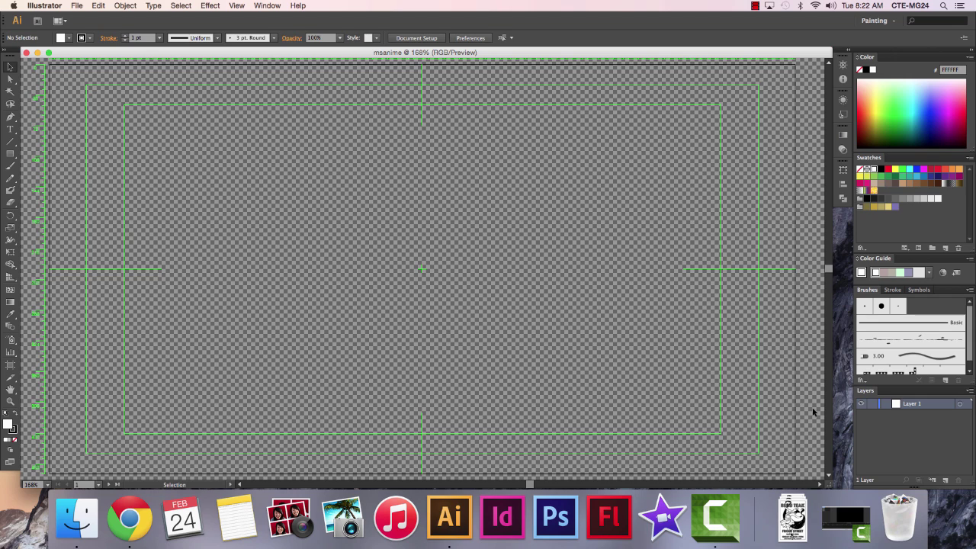
double_click(912, 404)
type("base")
key("Return")
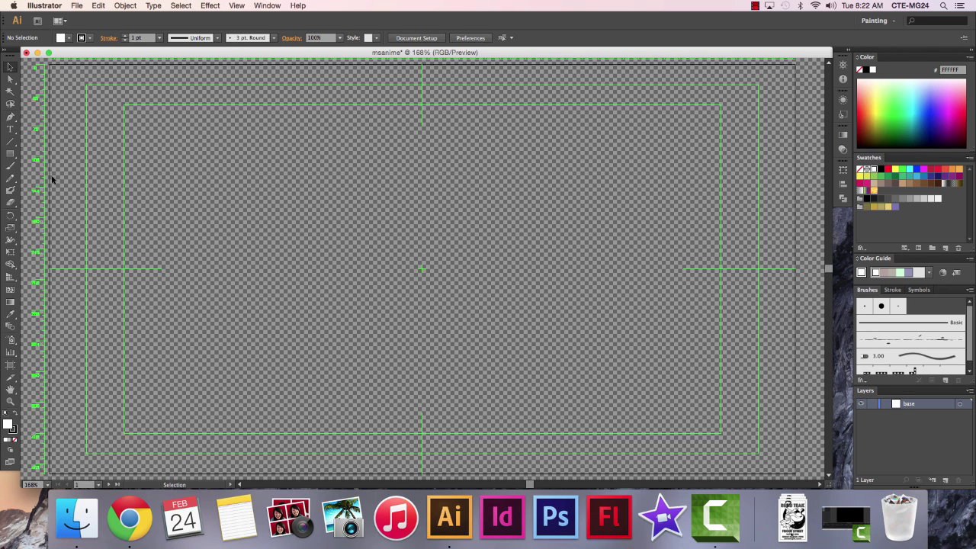
Draw a bright green rectangle covering the whole artboard.
left_click(14, 157)
left_click(14, 157)
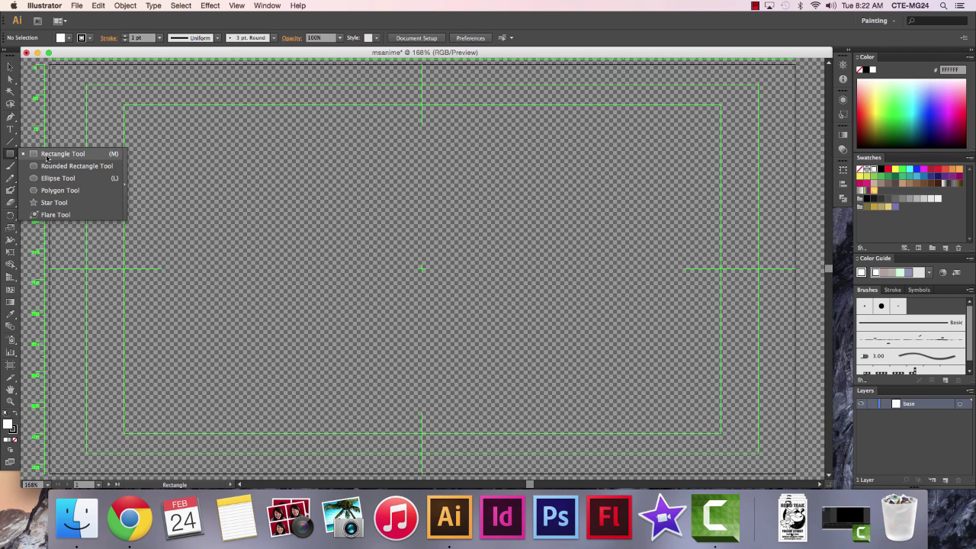
left_click(46, 156)
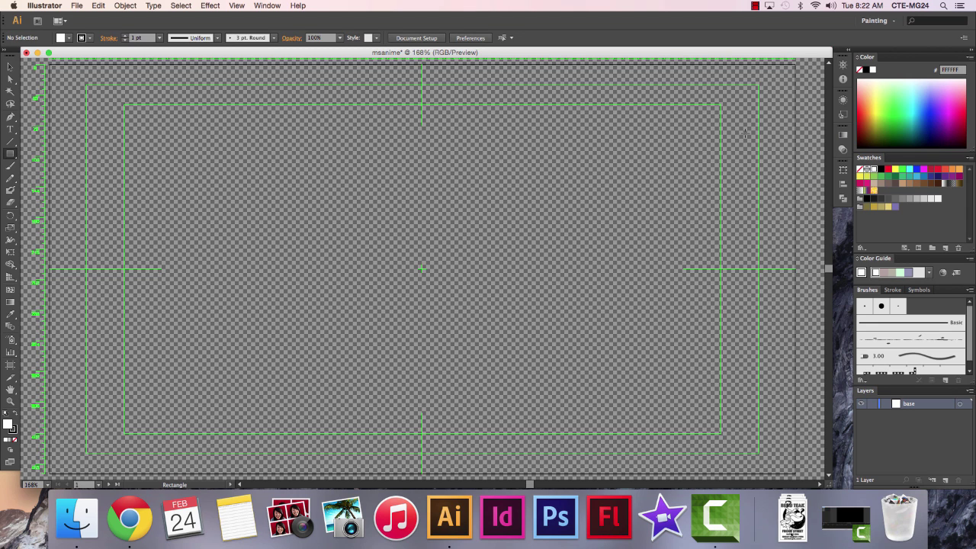
left_click(898, 103)
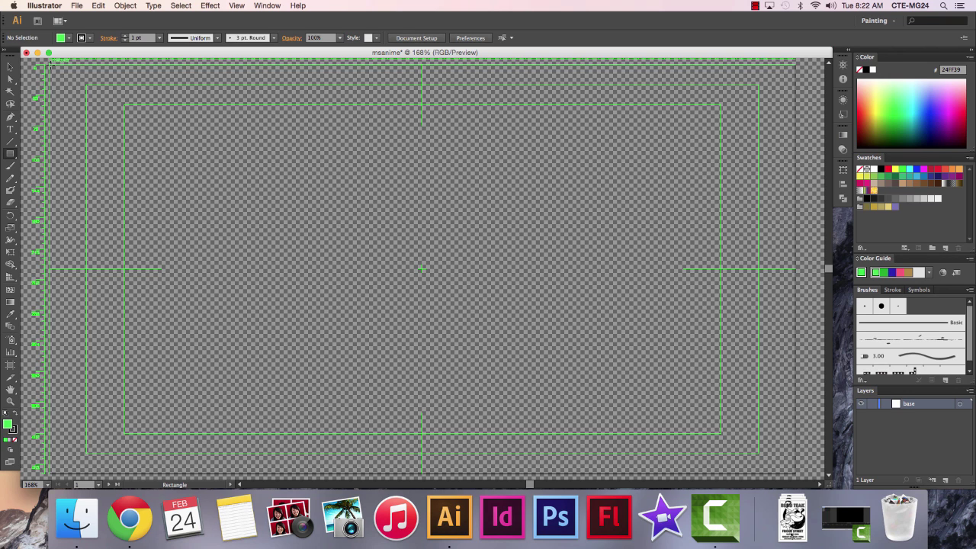
left_click_drag(48, 64, 797, 474)
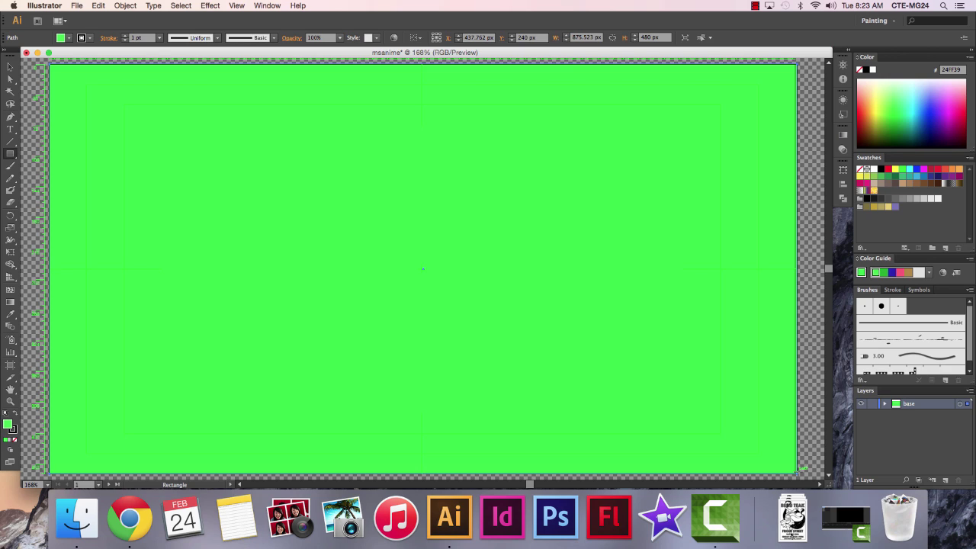
left_click_drag(798, 471, 800, 474)
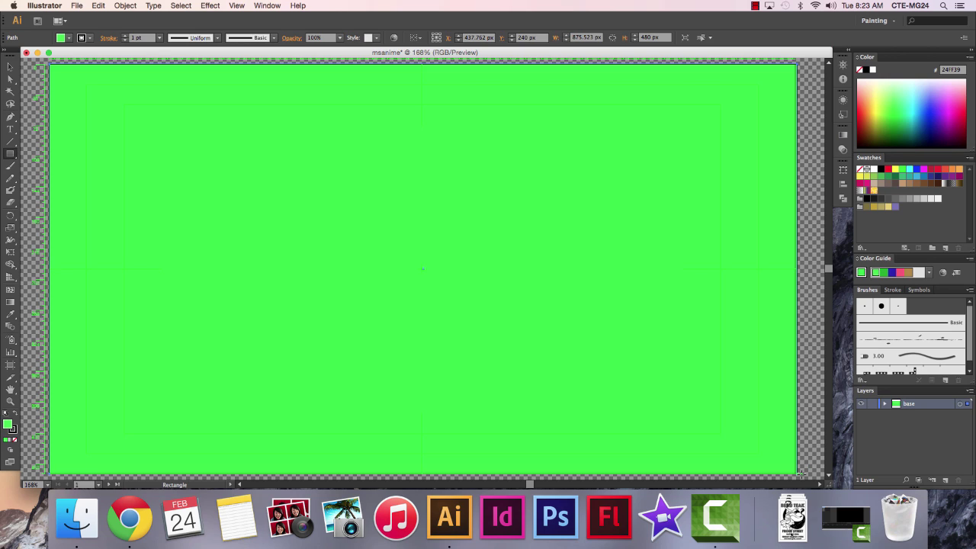
Lock base, add a layer named surface, and draw a deep blue bar near the bottom.
left_click(872, 405)
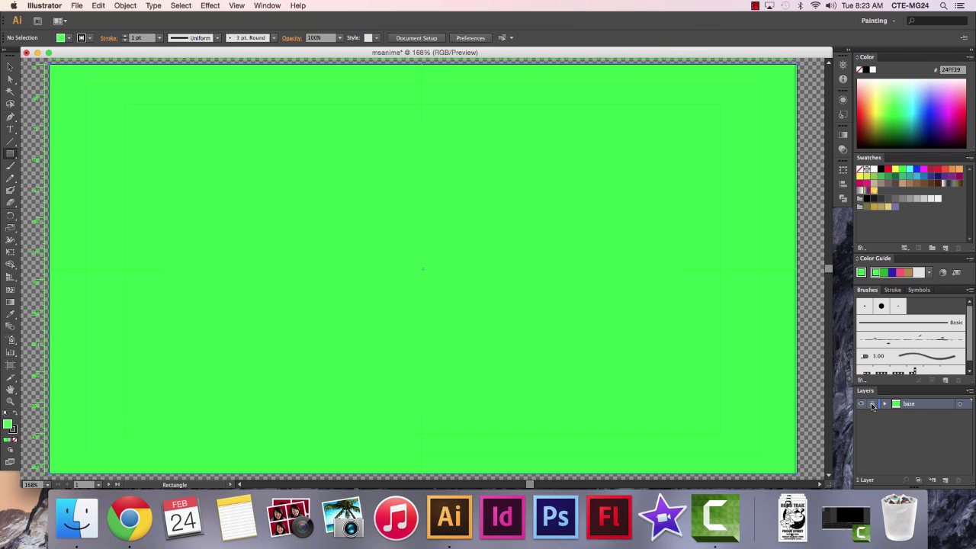
left_click(945, 481)
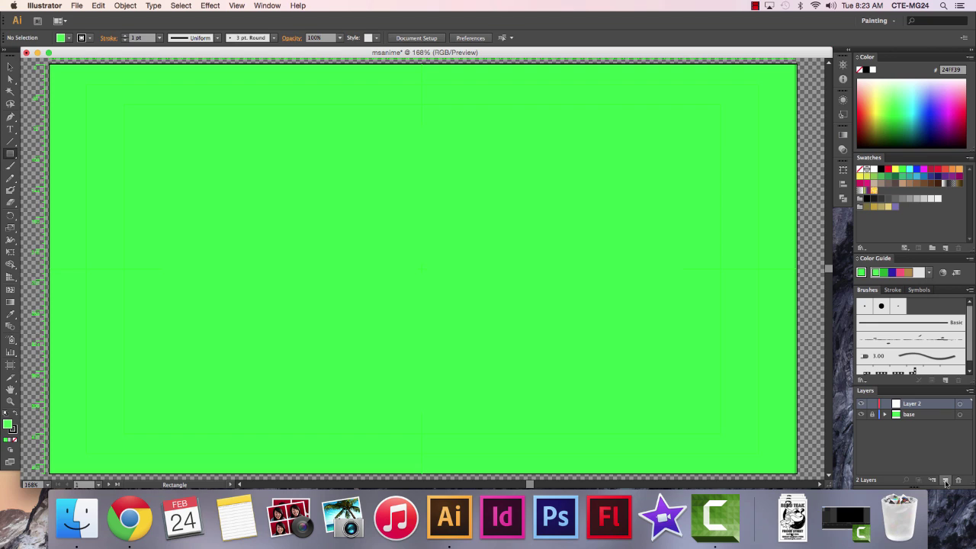
double_click(914, 405)
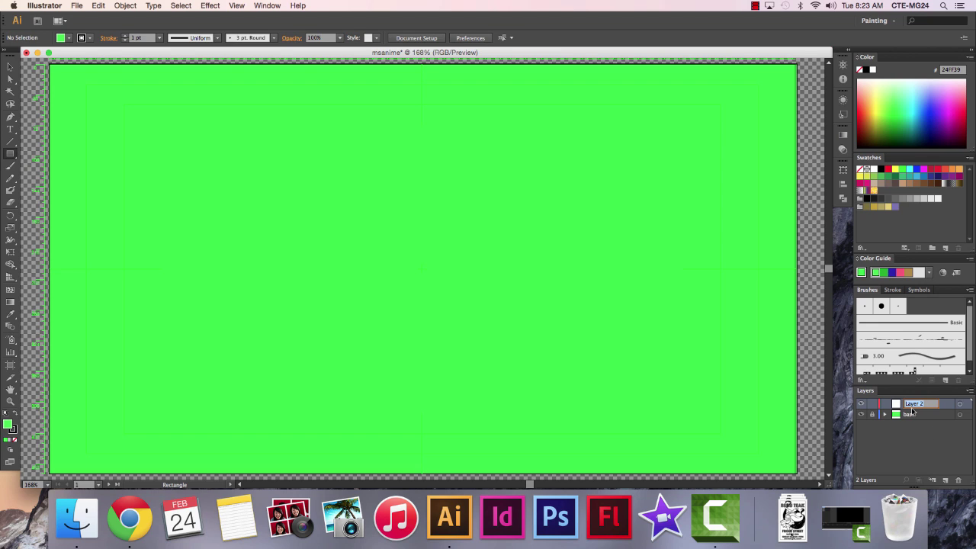
type("surface")
left_click(937, 451)
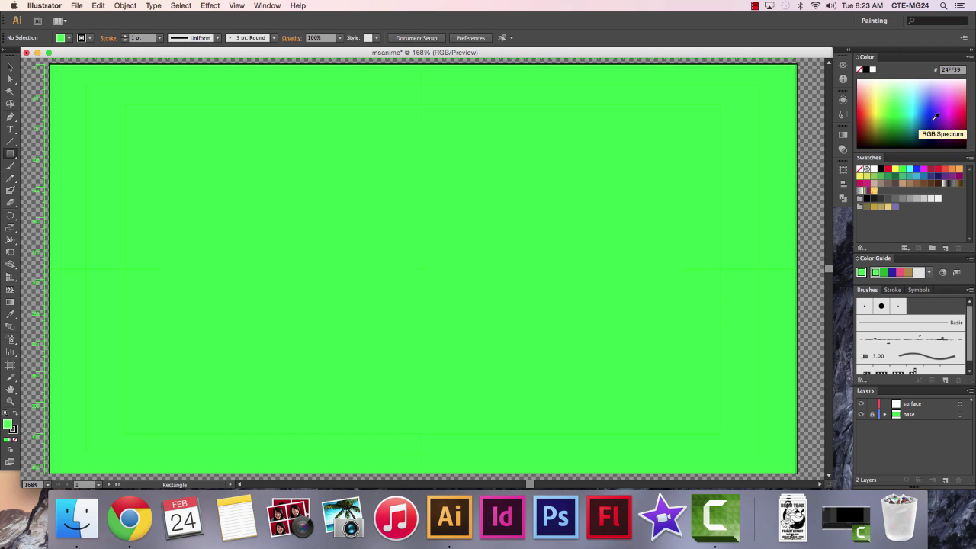
left_click(936, 116)
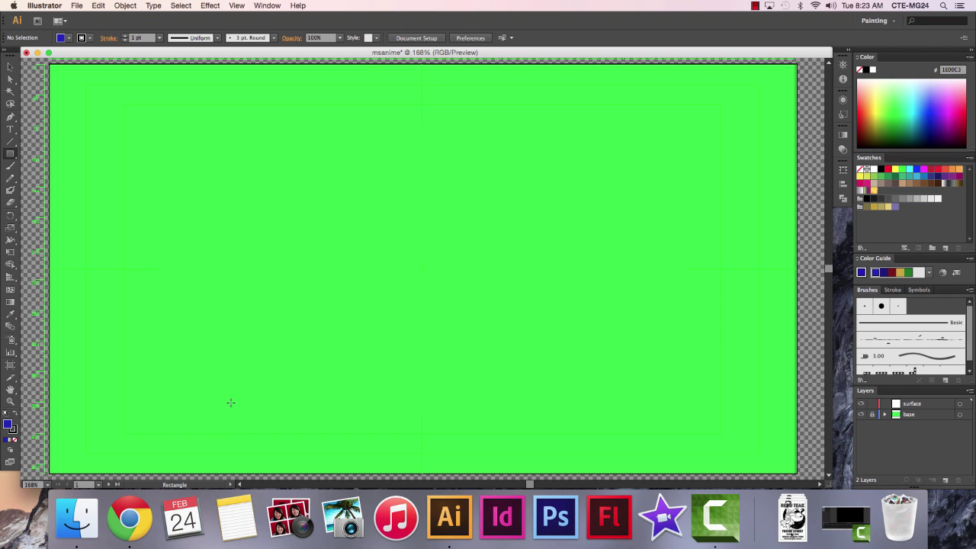
left_click_drag(230, 402, 624, 446)
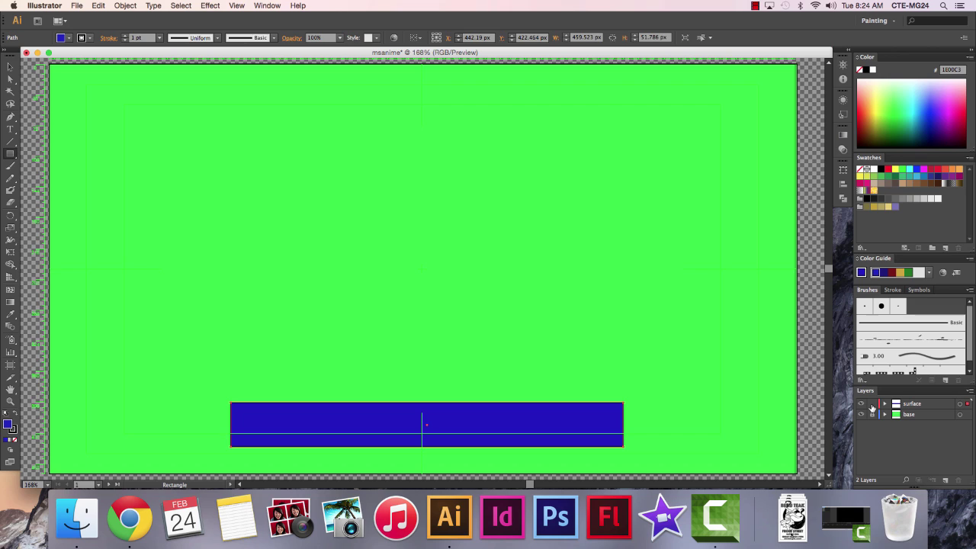
Lock the surface layer and add a new layer named ball.
left_click(872, 405)
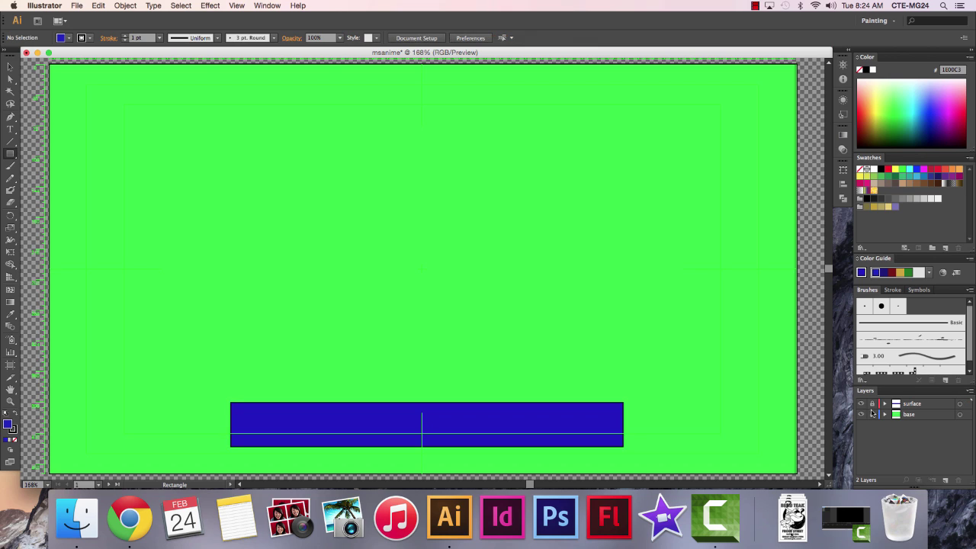
left_click(946, 480)
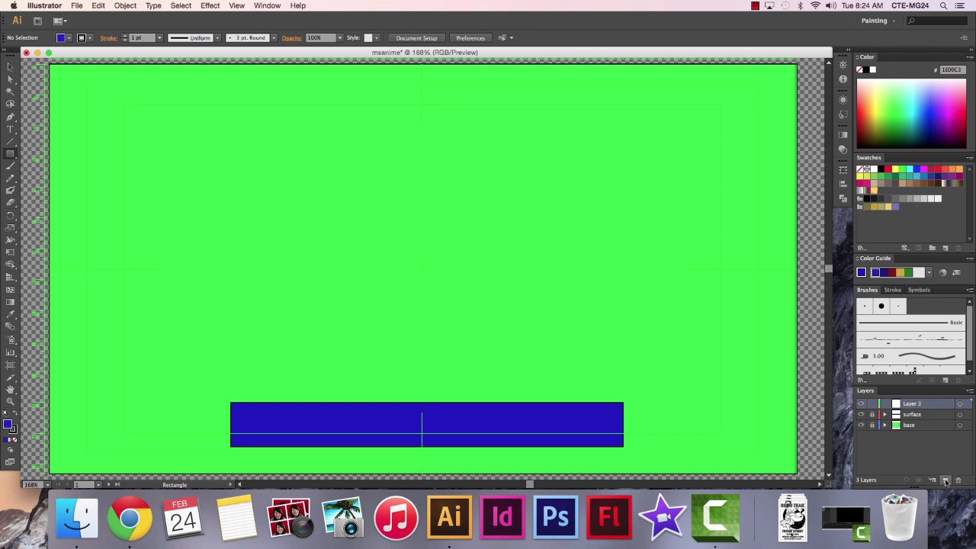
double_click(914, 405)
type("sall")
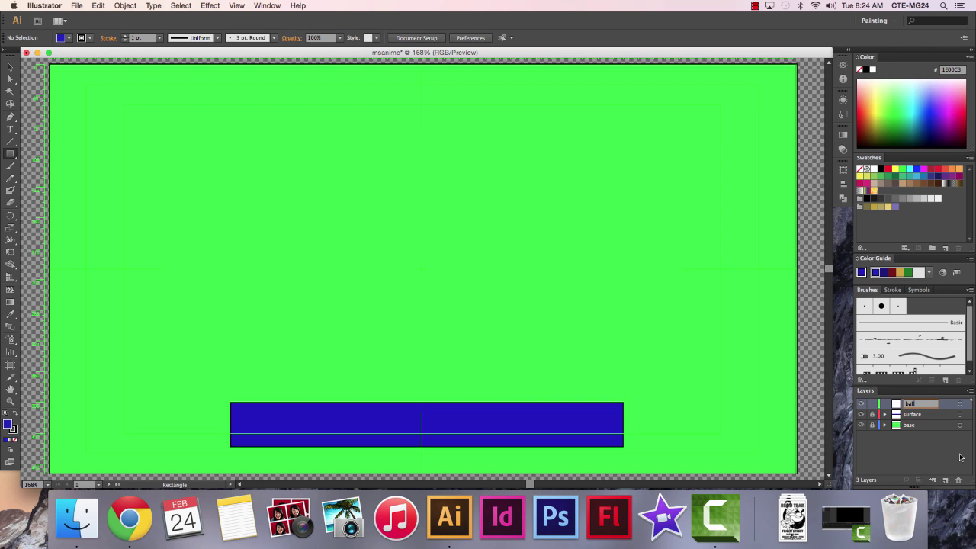
left_click(917, 449)
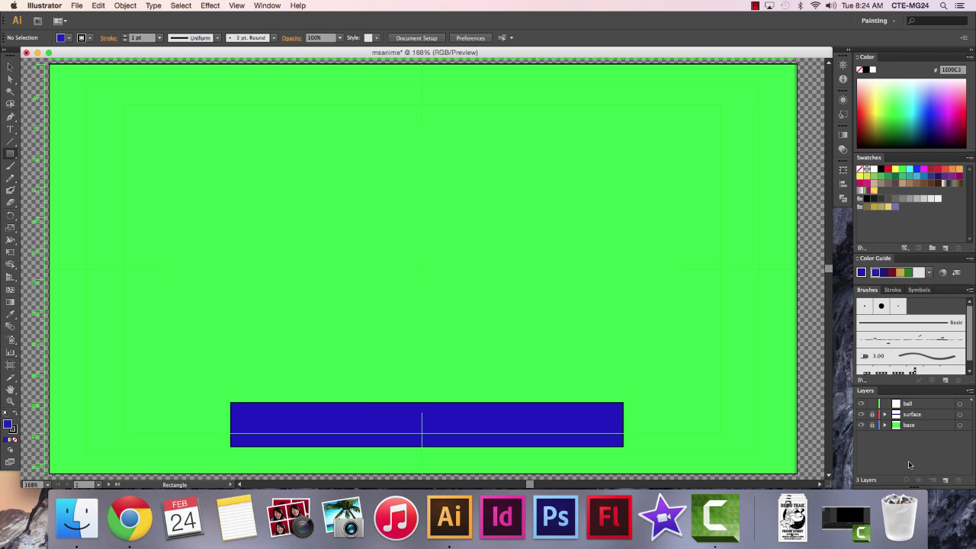
Draw a red circle with the Ellipse Tool and move it to the artboard's top edge.
left_click(11, 154)
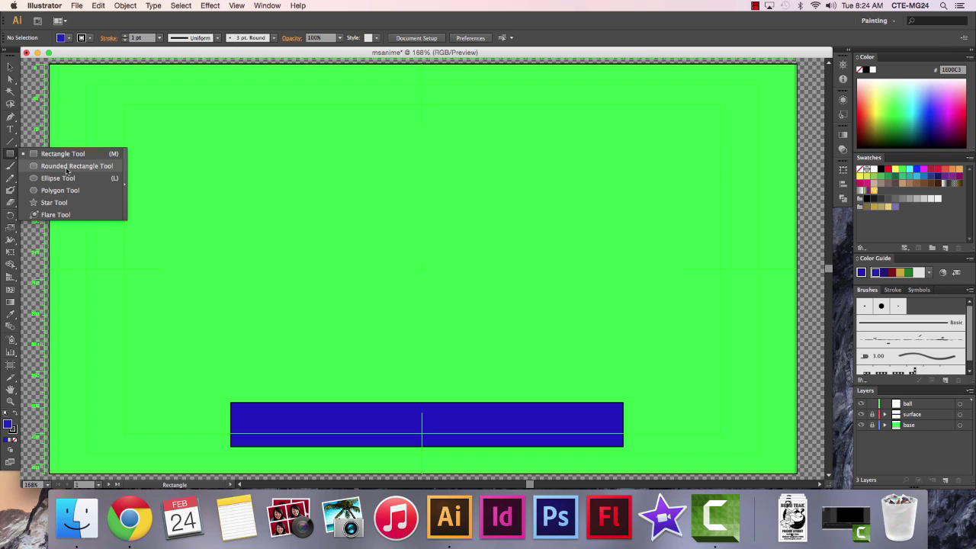
left_click(61, 178)
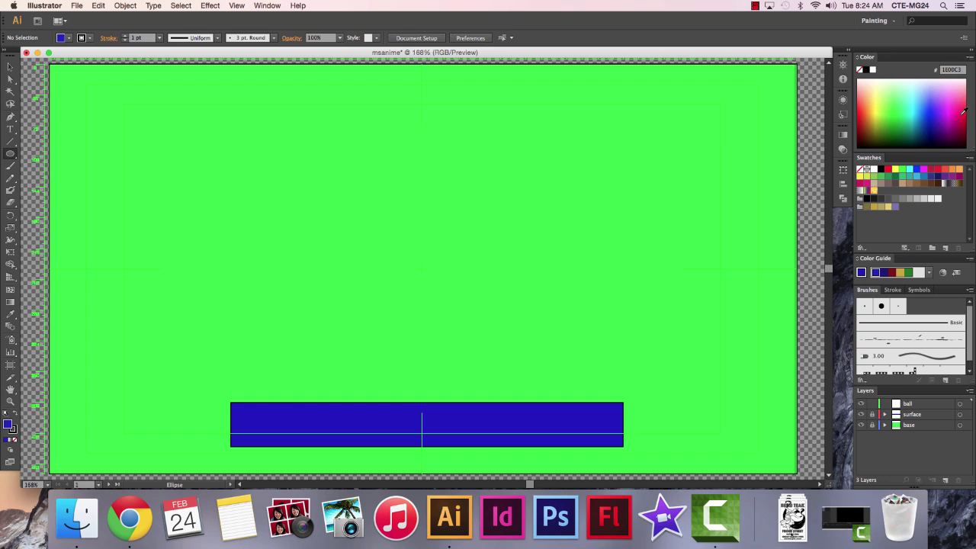
left_click(967, 111)
left_click_drag(385, 85, 456, 150)
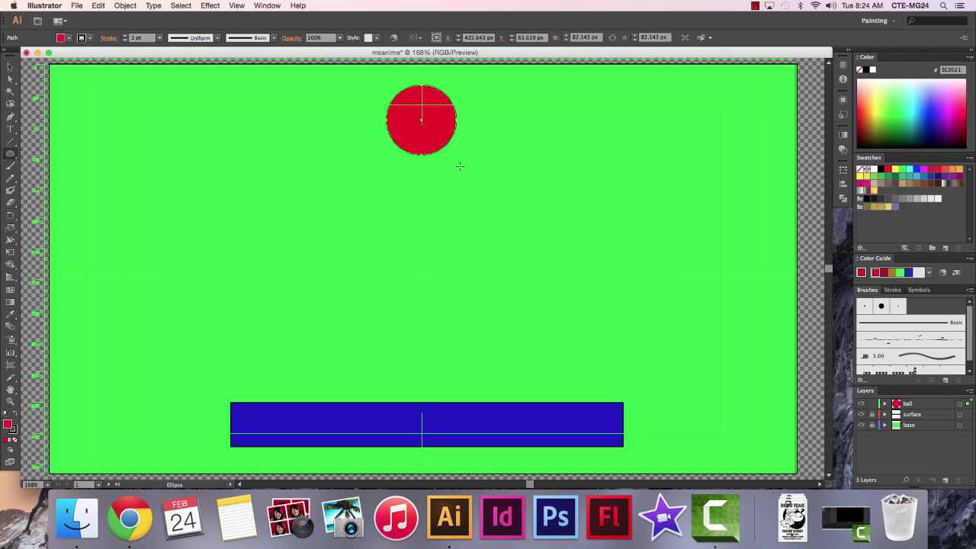
left_click(11, 68)
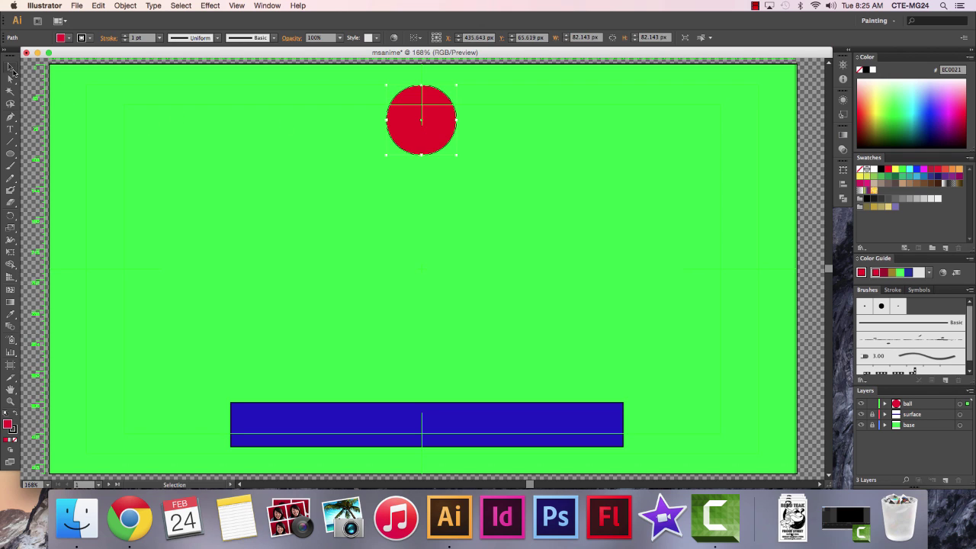
left_click_drag(426, 133, 424, 113)
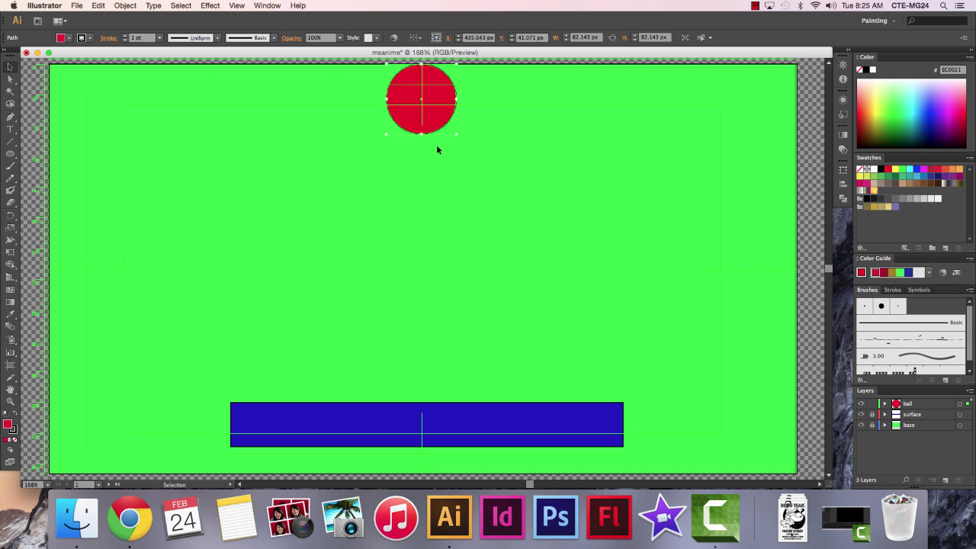
mouse_move(429, 110)
left_mouse_down()
mouse_move(426, 82)
mouse_move(435, 107)
left_mouse_up()
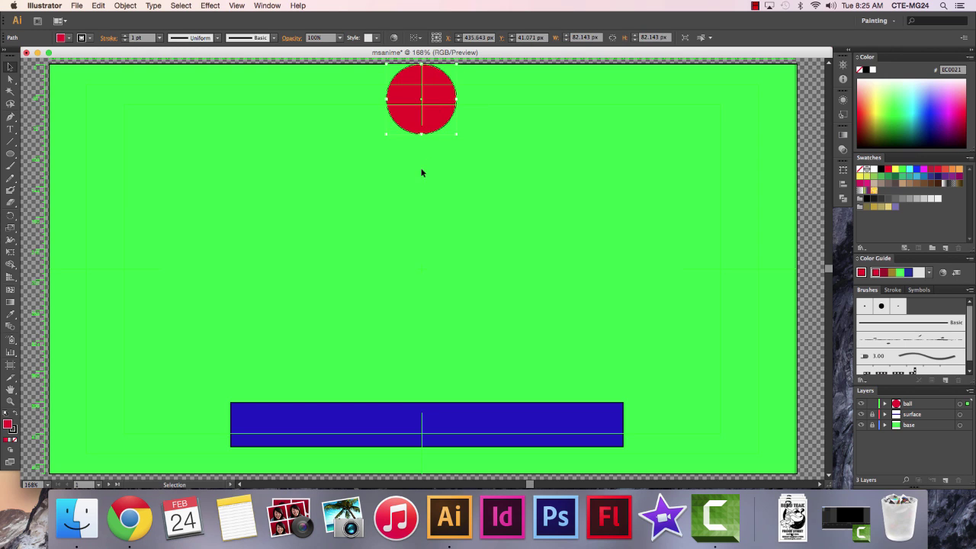
In the Export dialog, create a folder ms022415anime1 inside ms.per6.021115.
left_click(79, 6)
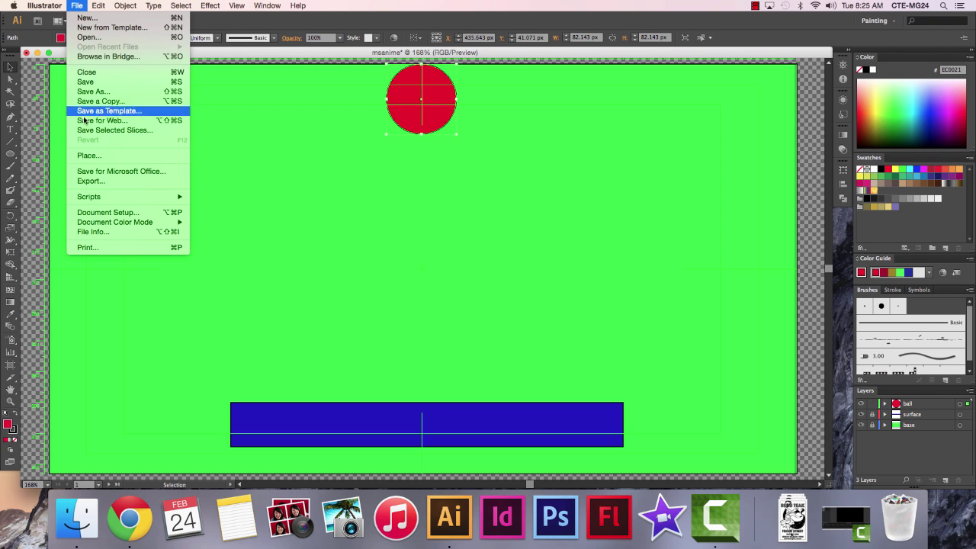
left_click(94, 185)
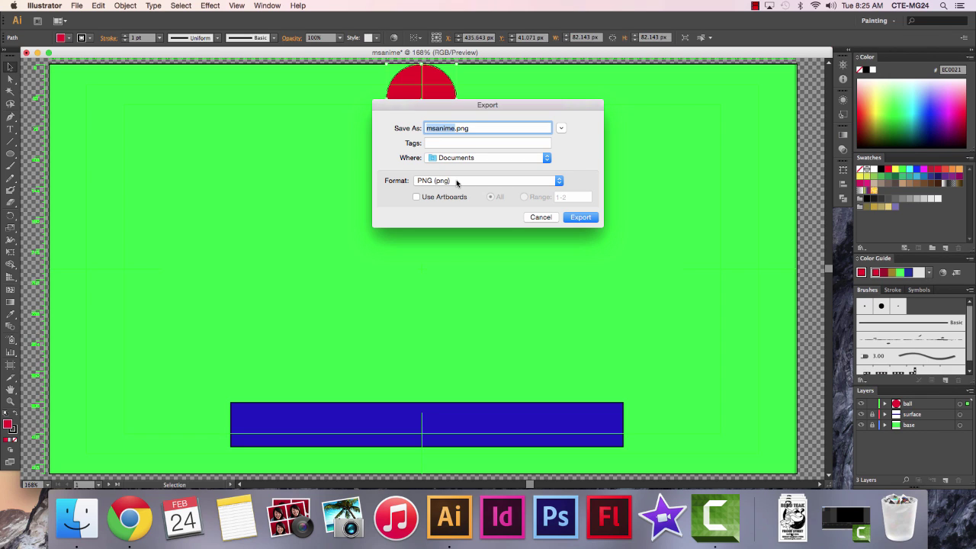
left_click(562, 129)
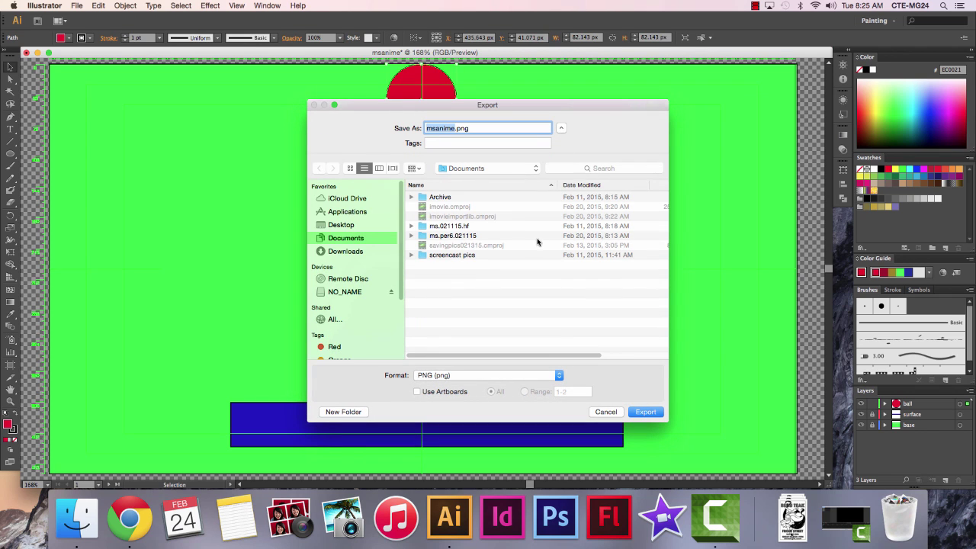
double_click(456, 236)
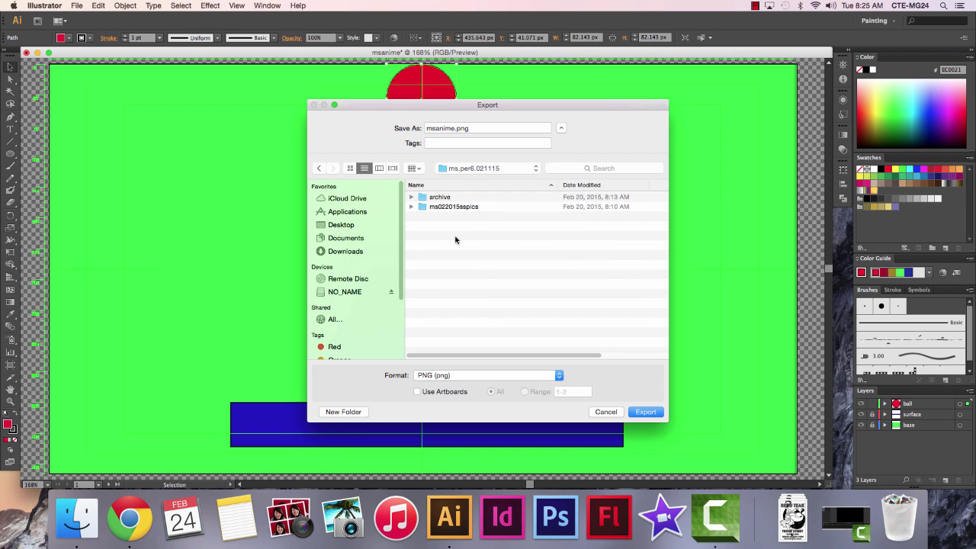
left_click(344, 412)
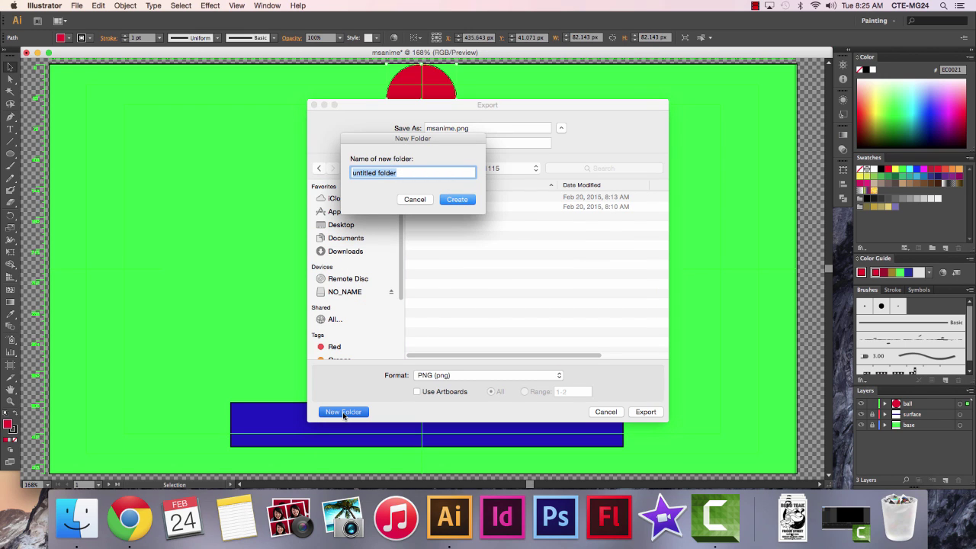
type("ms022415anime1")
left_click(457, 202)
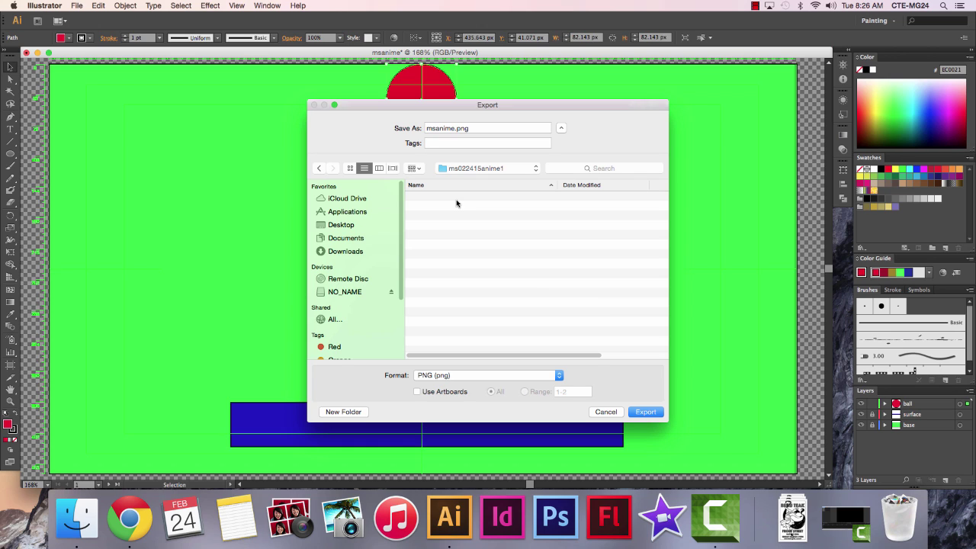
Export the frame as msanime1.png, accepting the default PNG options.
left_click(454, 128)
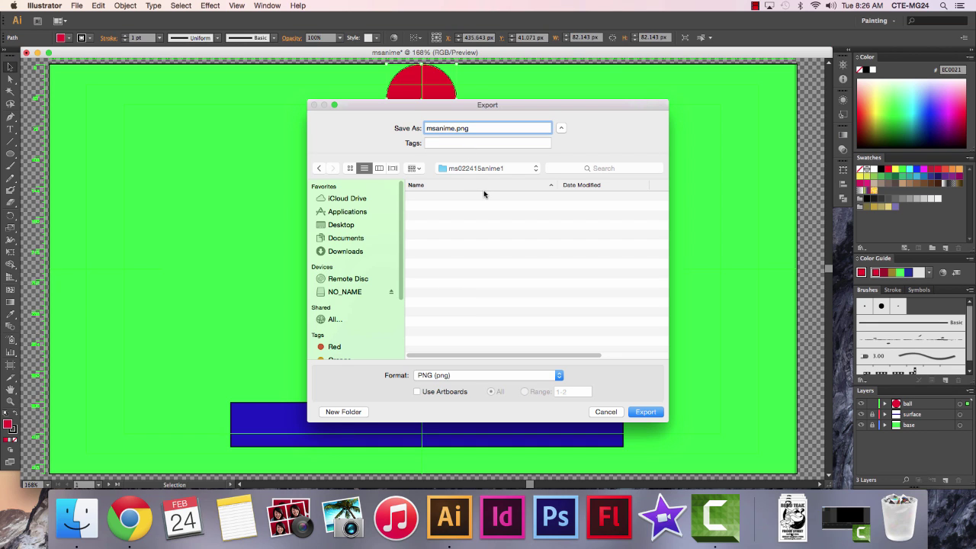
type("1")
left_click(646, 412)
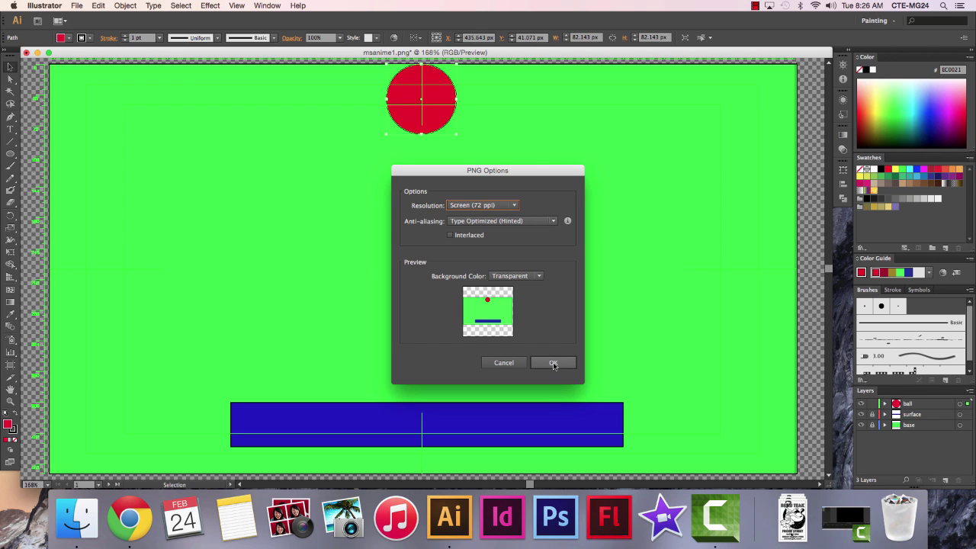
left_click(554, 363)
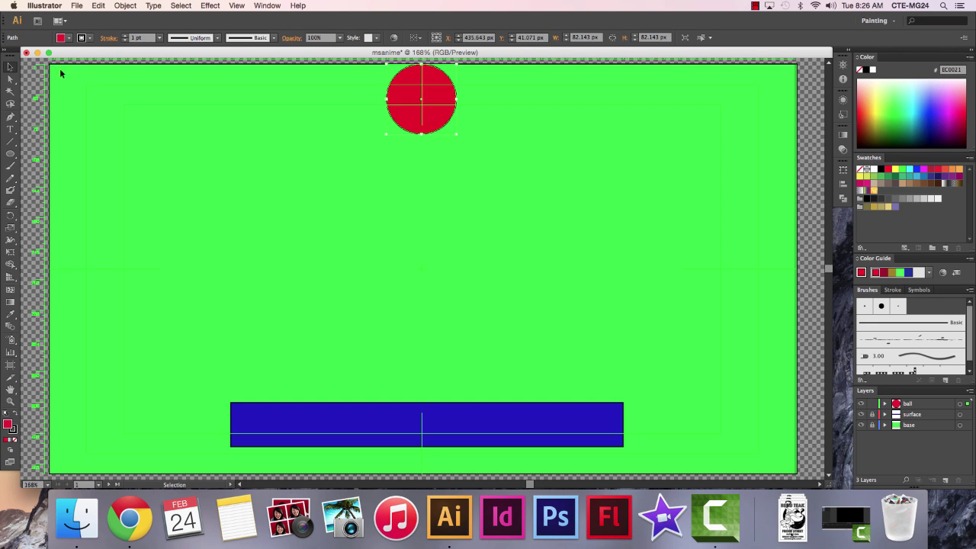
Lower the ball, export the frame as msanime2.png, then move the ball further down.
left_click_drag(429, 100, 432, 134)
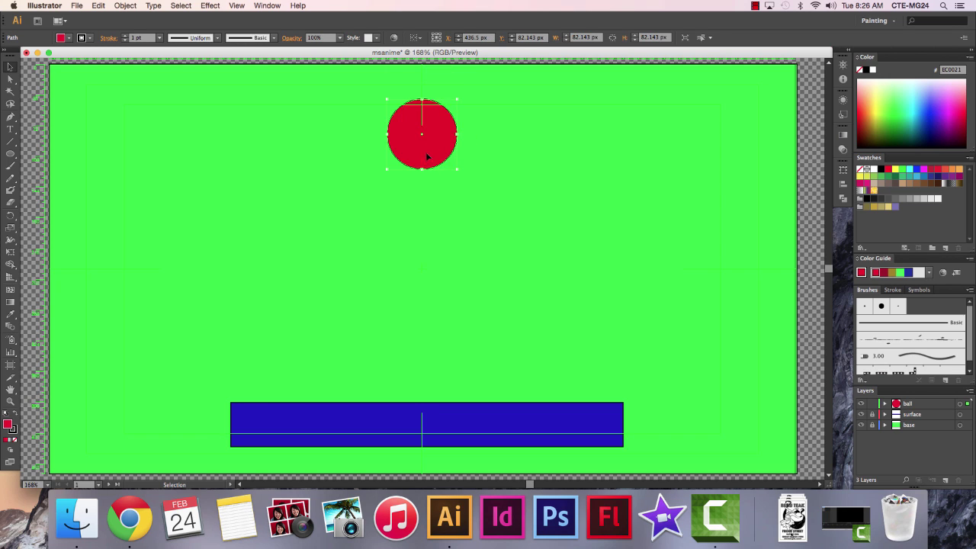
left_click(77, 6)
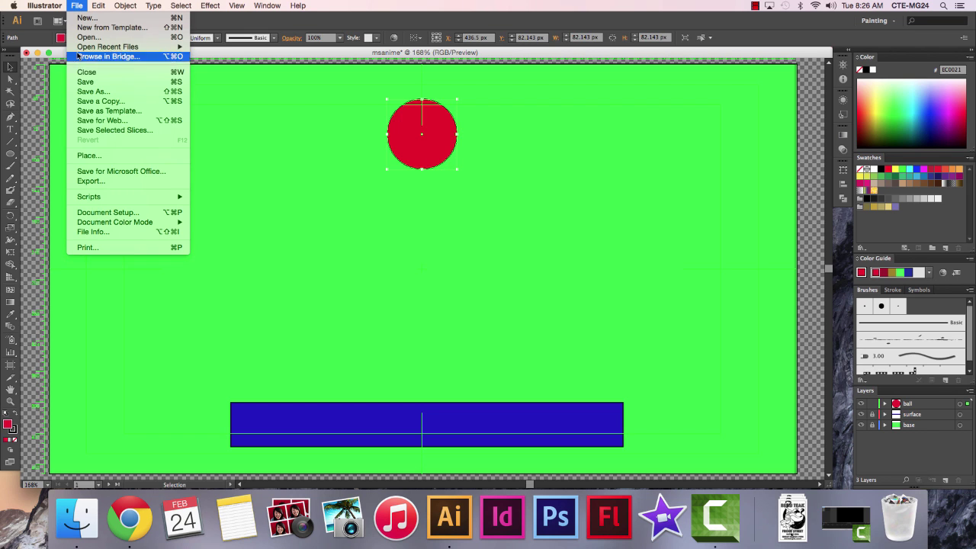
left_click(96, 181)
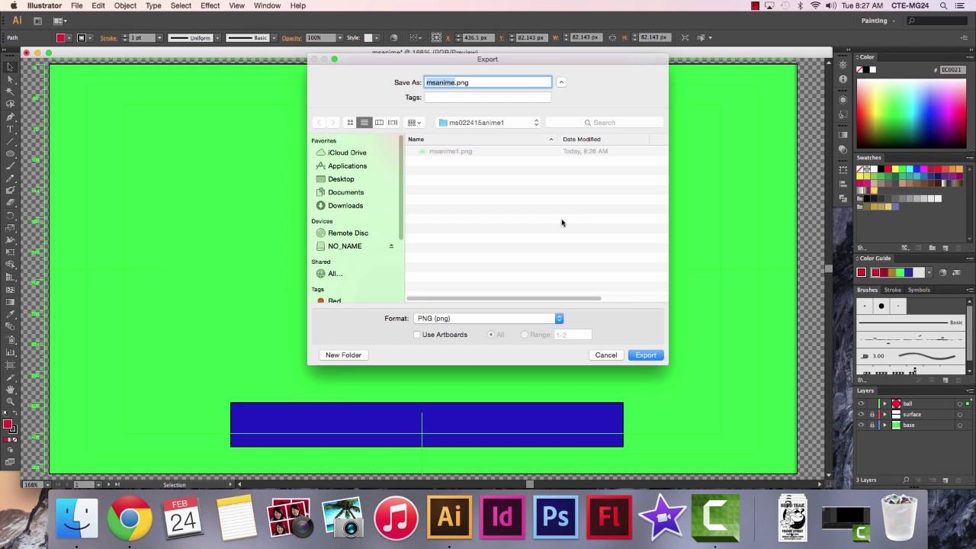
key("Right")
type("2")
left_click(646, 355)
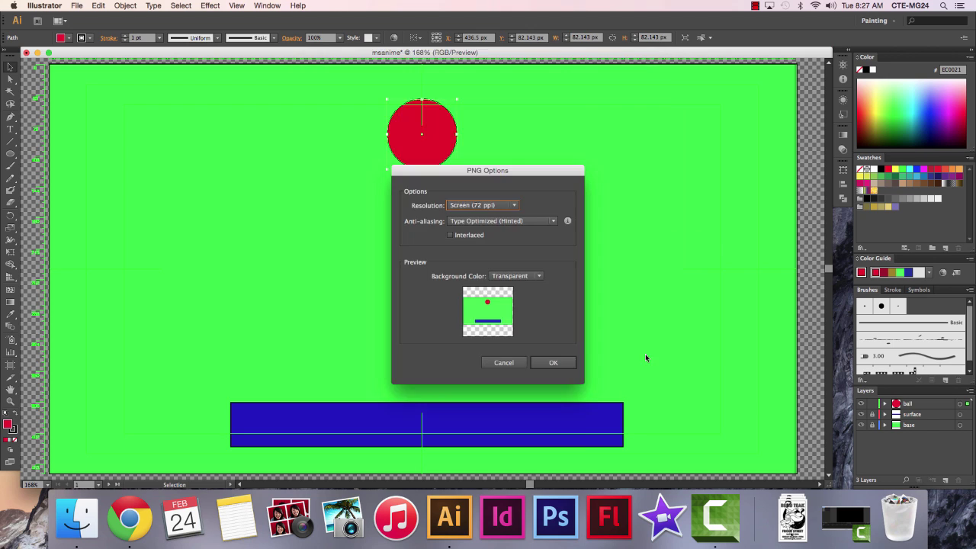
left_click(554, 363)
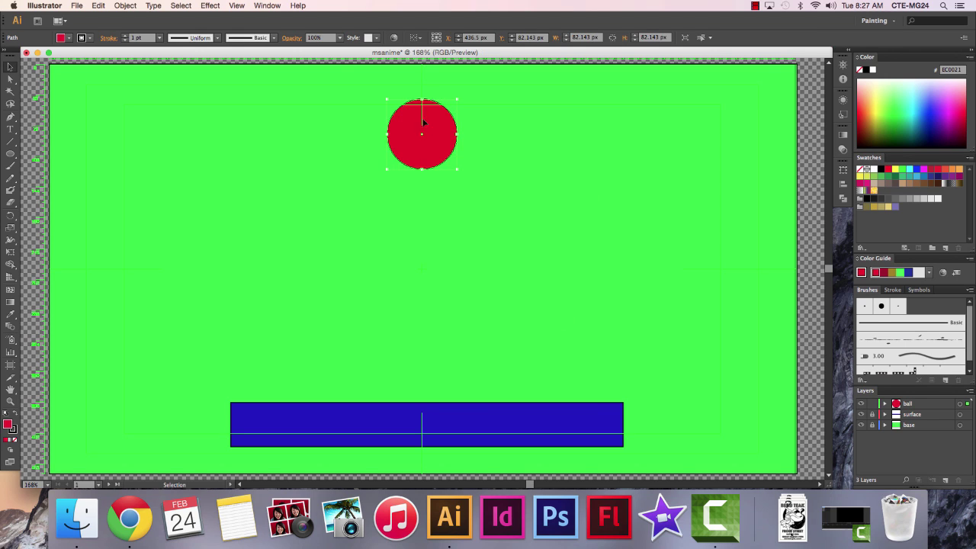
left_click_drag(425, 132, 425, 171)
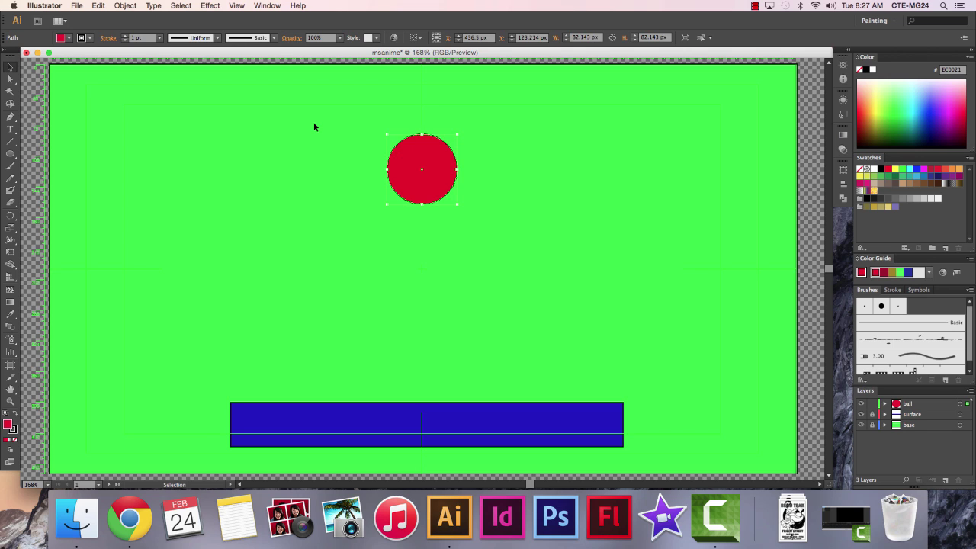
Export the current frame as msanime3.png.
left_click(77, 6)
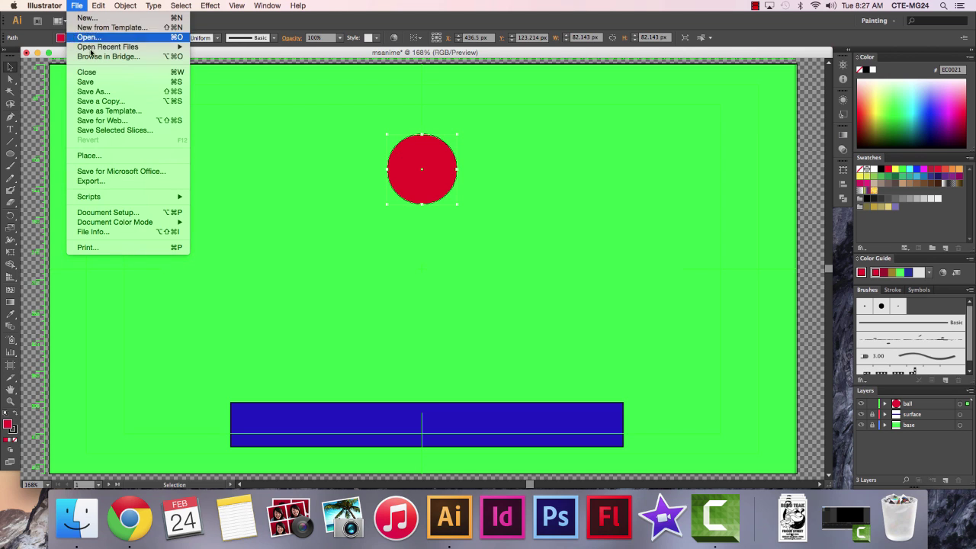
left_click(107, 181)
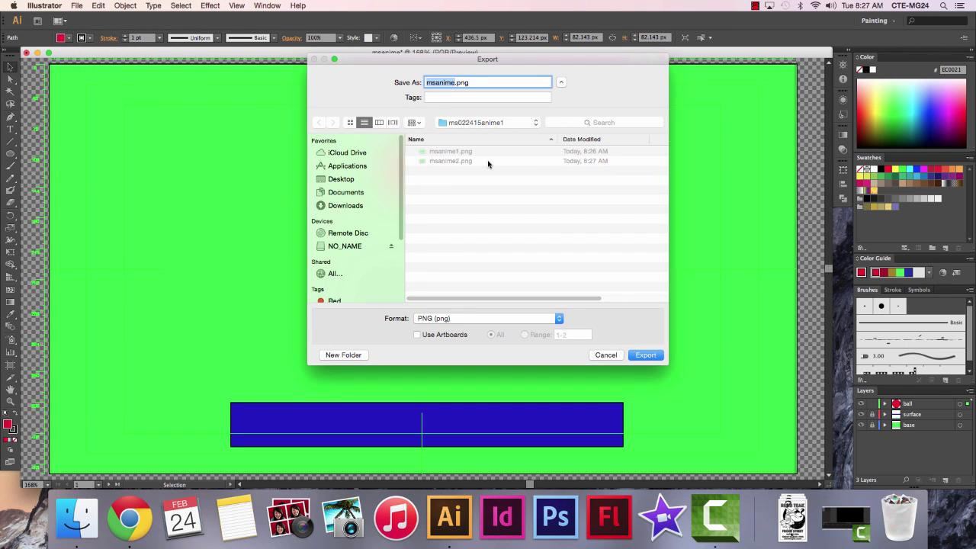
key("Right")
type("3")
left_click(645, 355)
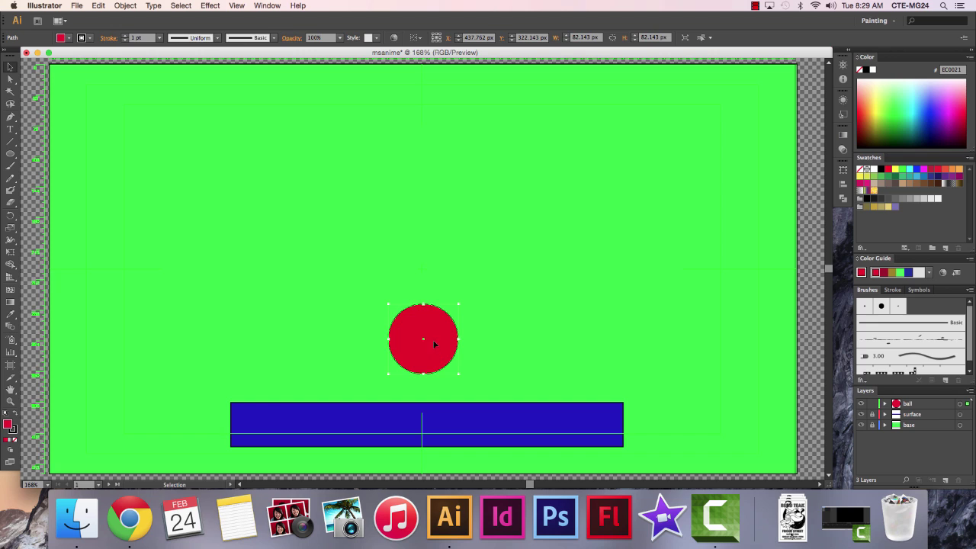
Lower the ball onto the blue bar and export the frame as msanime9.png.
left_click_drag(432, 344, 432, 372)
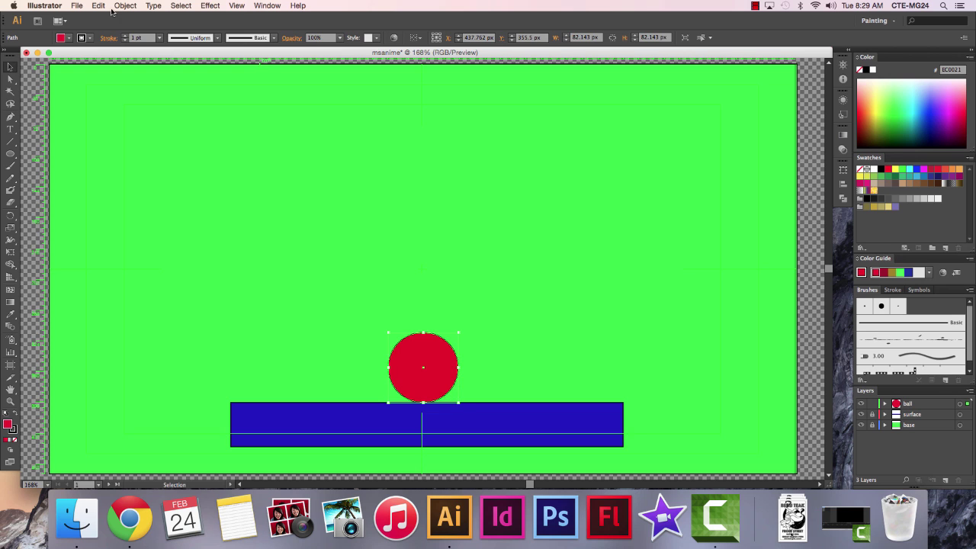
left_click(77, 6)
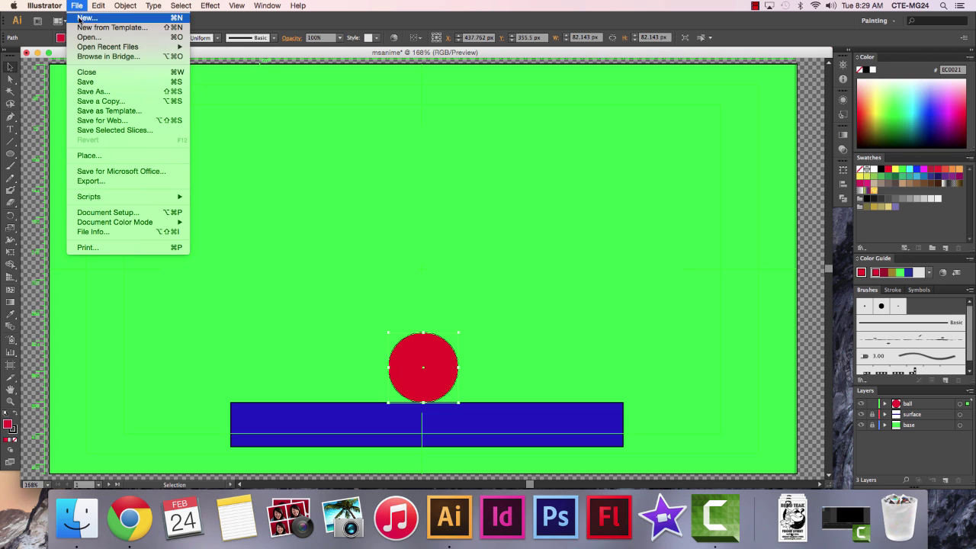
left_click(124, 182)
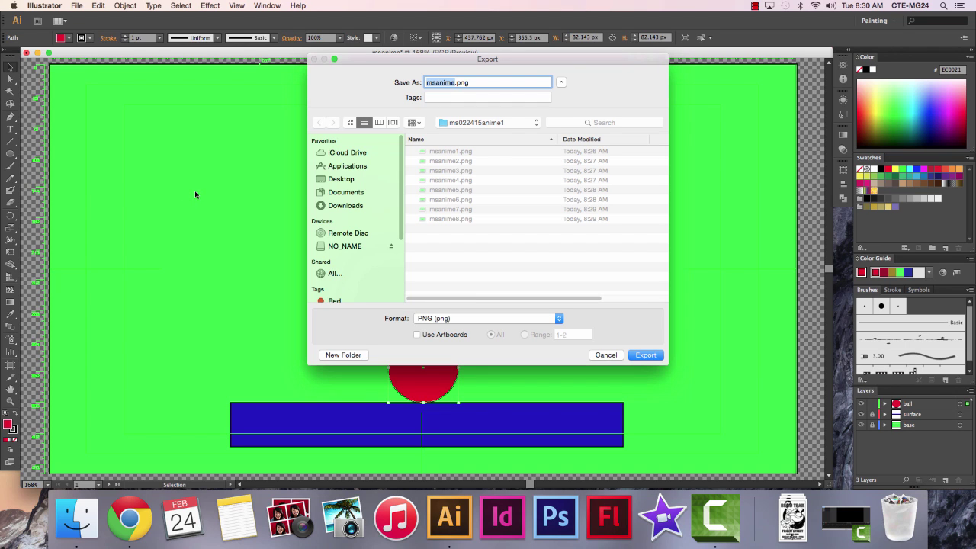
key("Right")
type("9")
left_click(646, 355)
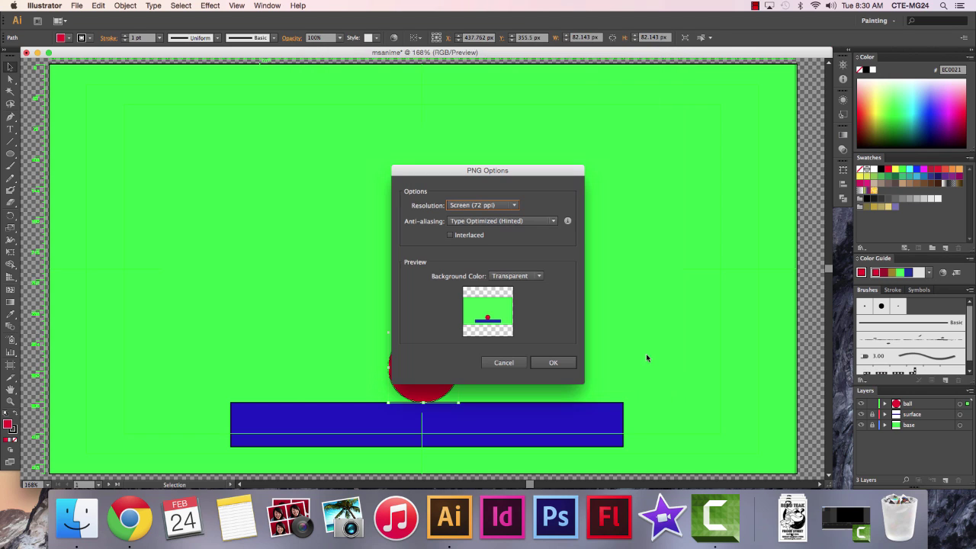
left_click(555, 362)
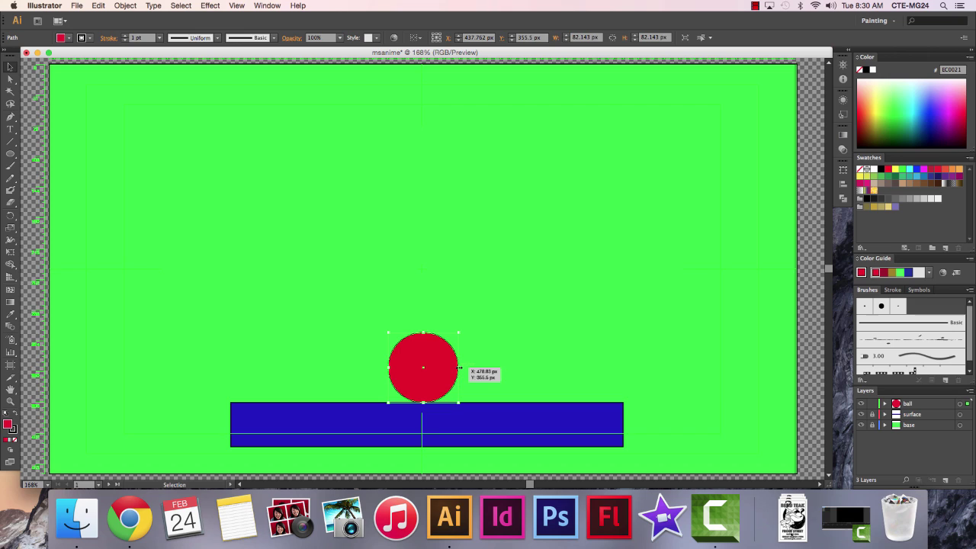
Widen the ball's sides and lower its top into a flat ellipse.
left_click_drag(459, 368, 477, 371)
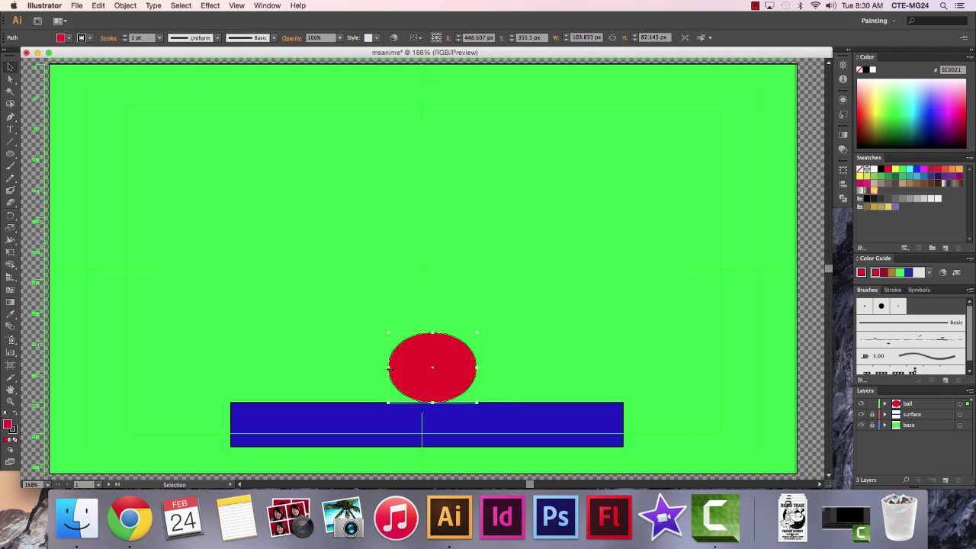
left_click_drag(388, 368, 374, 368)
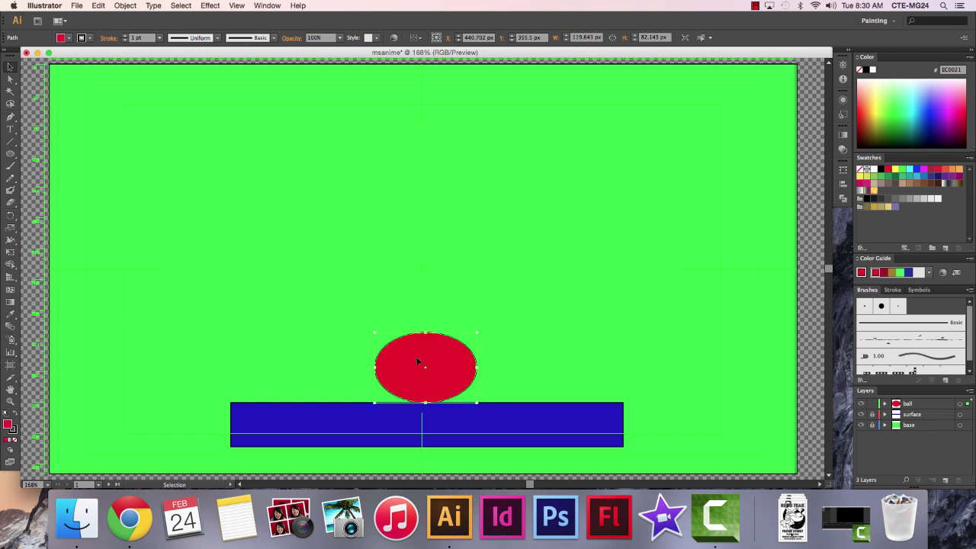
left_click_drag(424, 333, 425, 345)
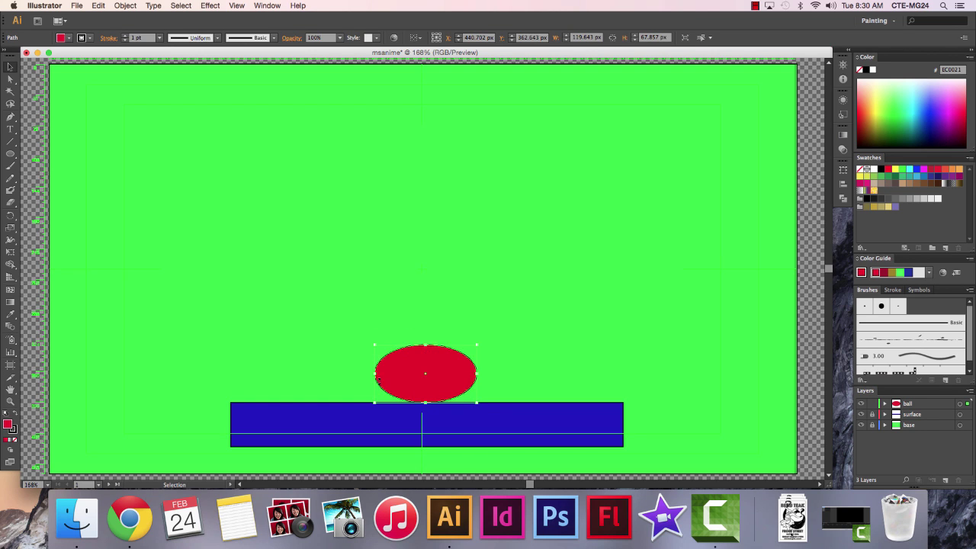
left_click_drag(374, 373, 364, 372)
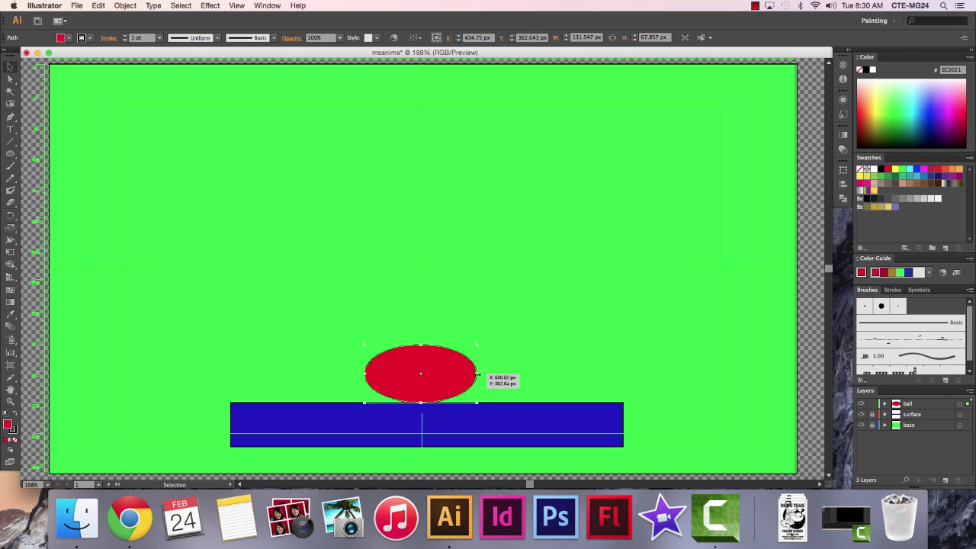
left_click_drag(476, 374, 480, 374)
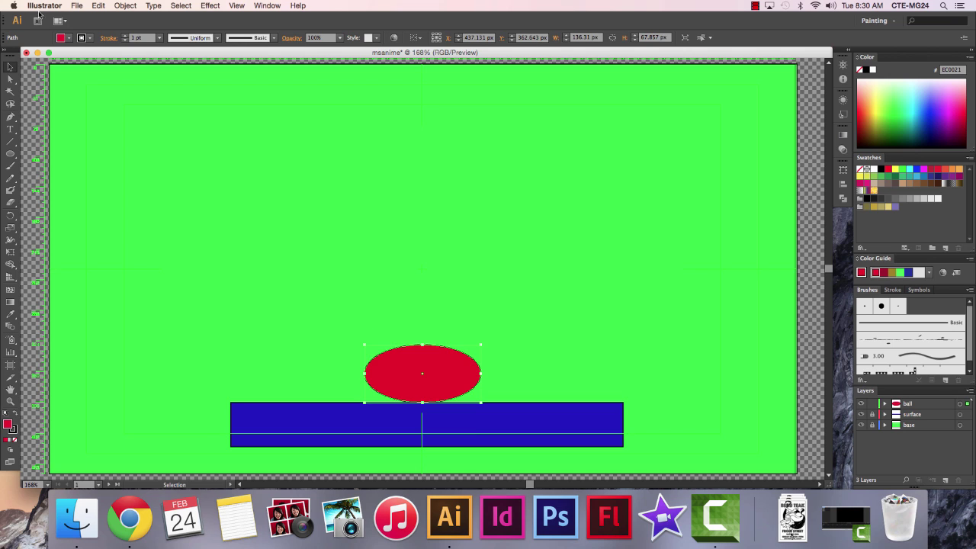
Export the squashed frame as msanime10.png with the default PNG options.
left_click(77, 6)
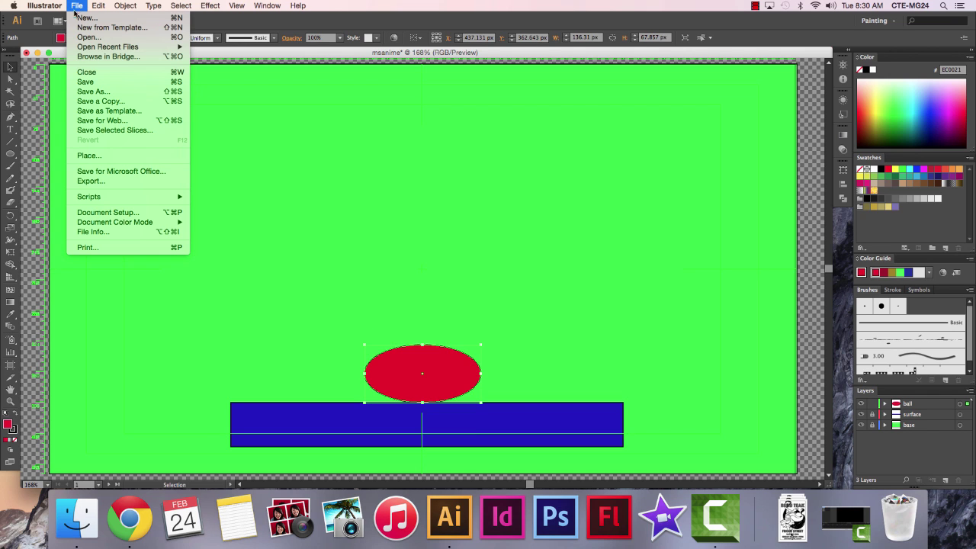
left_click(89, 182)
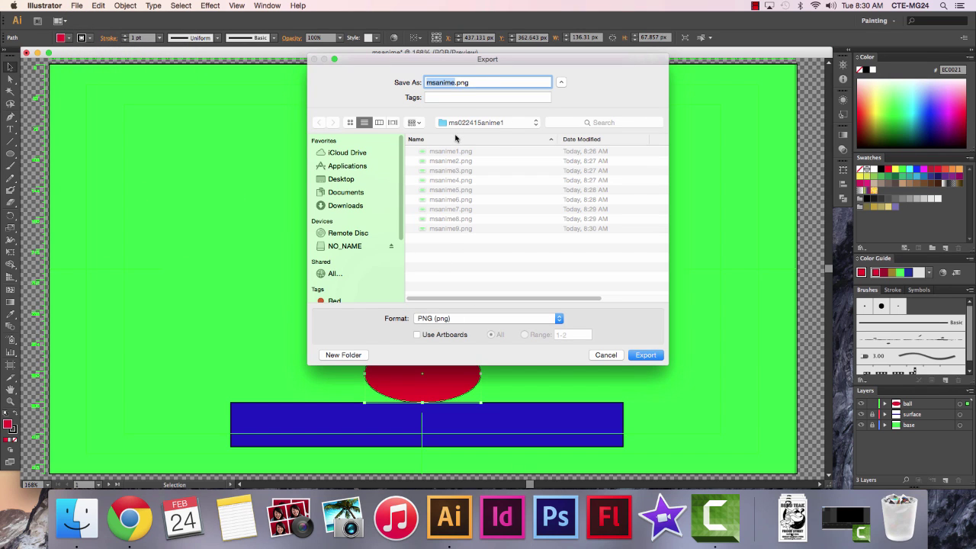
left_click(455, 83)
type("10")
left_click(645, 356)
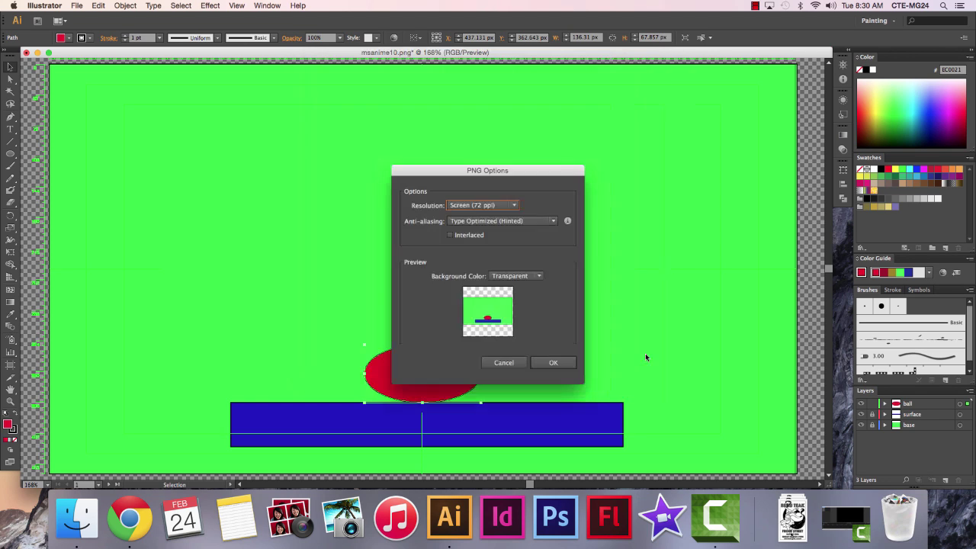
left_click(557, 363)
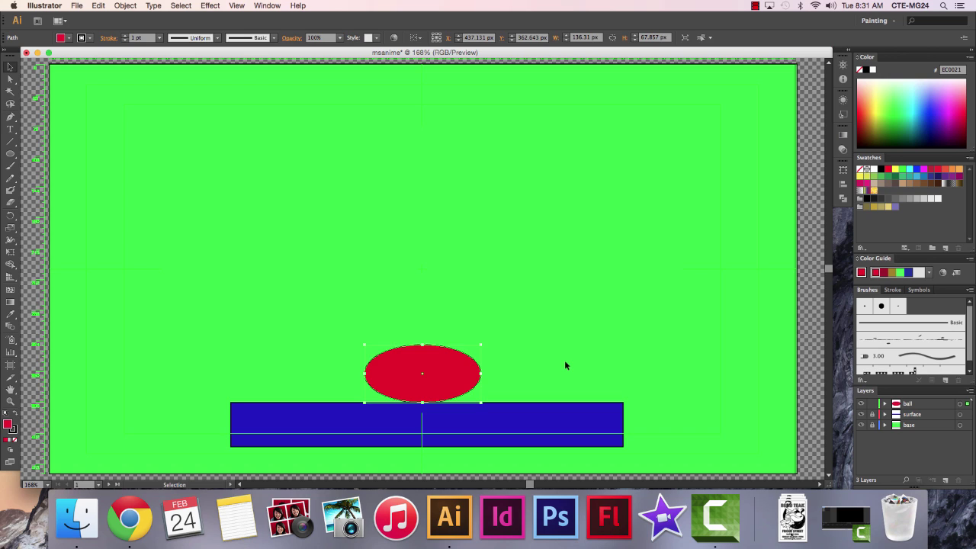
Undo the squash edits so the red ball is a round circle again.
key("a")
key("super+z")
key("super+z")
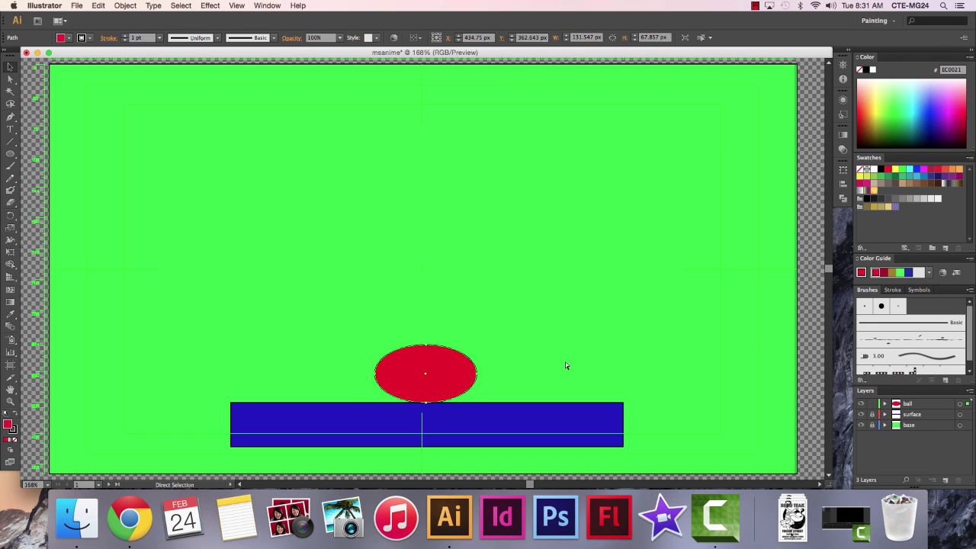
key("super+z")
key("super+z")
key("super+z")
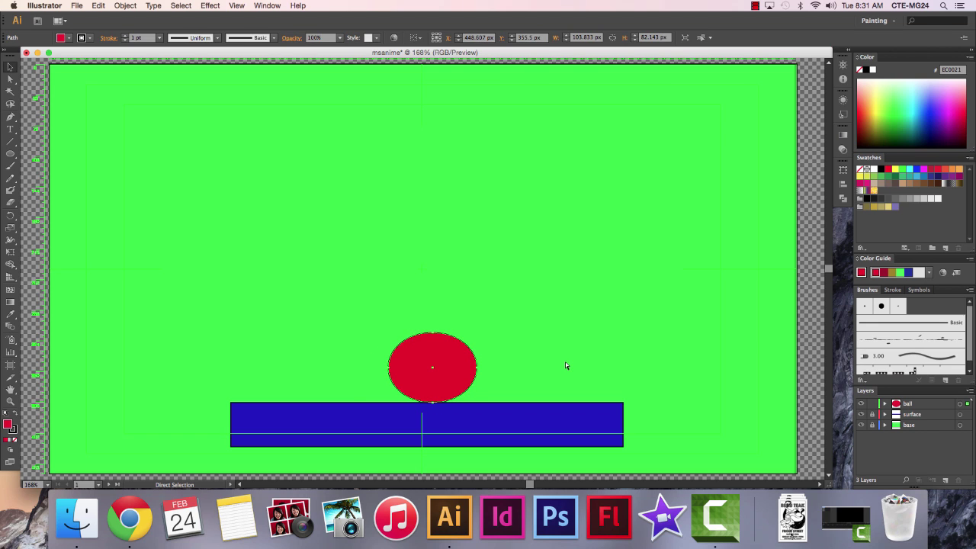
key("v")
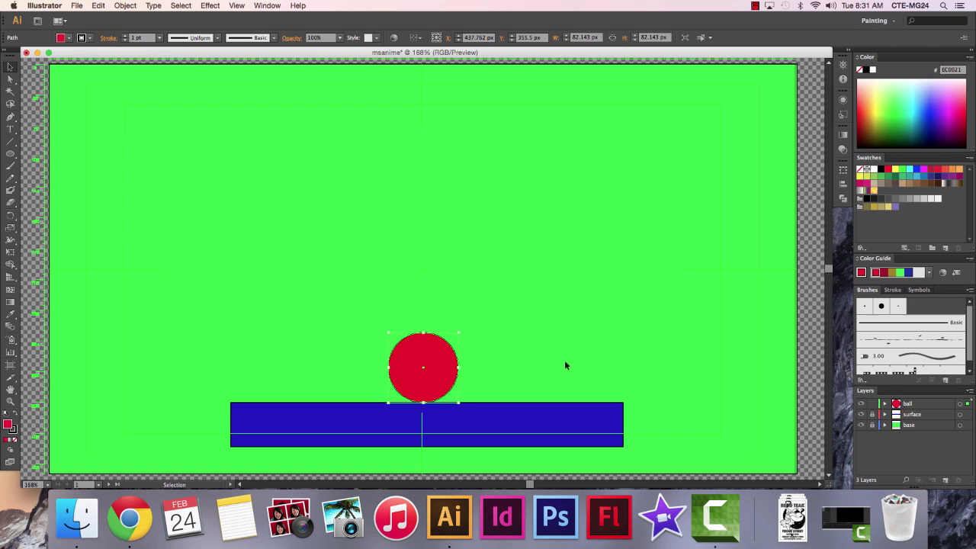
Export the round-ball frame as msanime11.png with the default PNG settings.
left_click(77, 6)
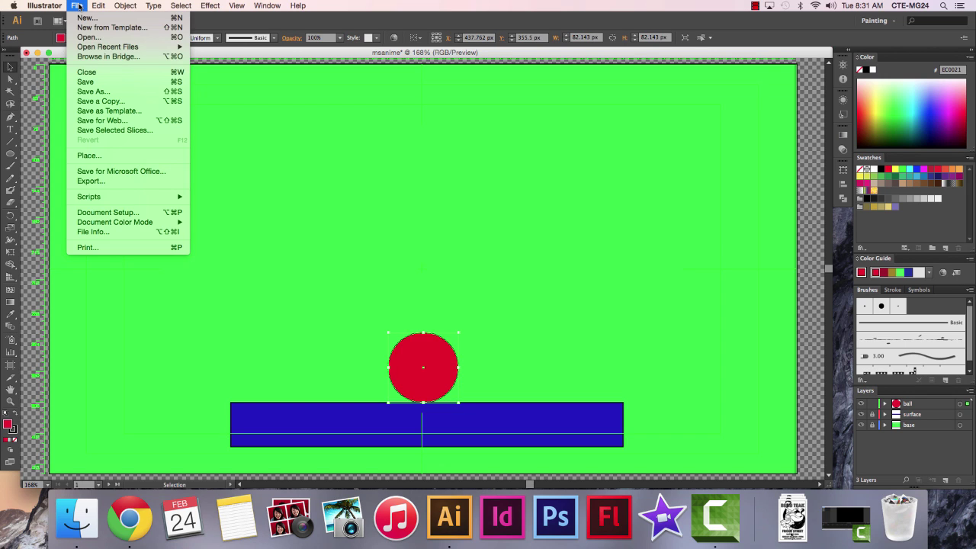
left_click(122, 181)
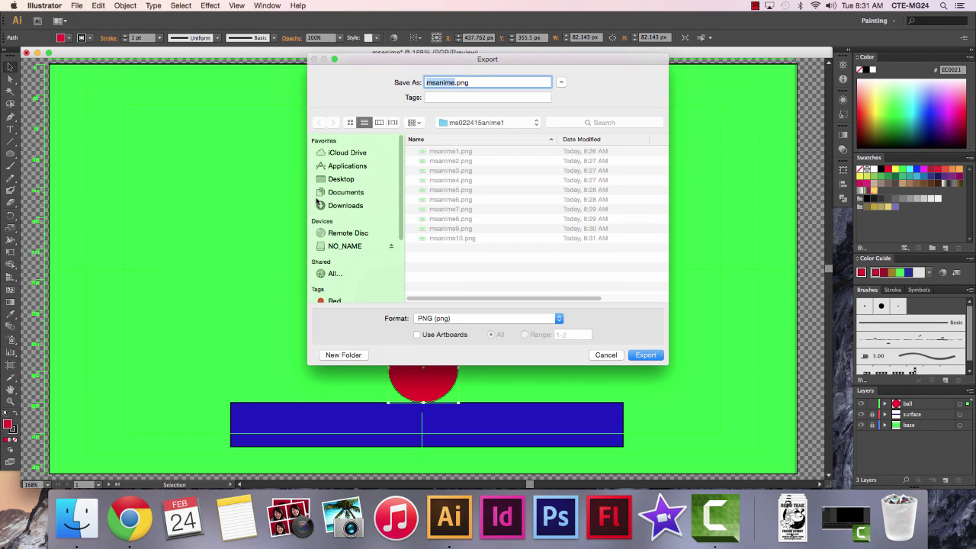
key("Right")
type("11")
left_click(645, 356)
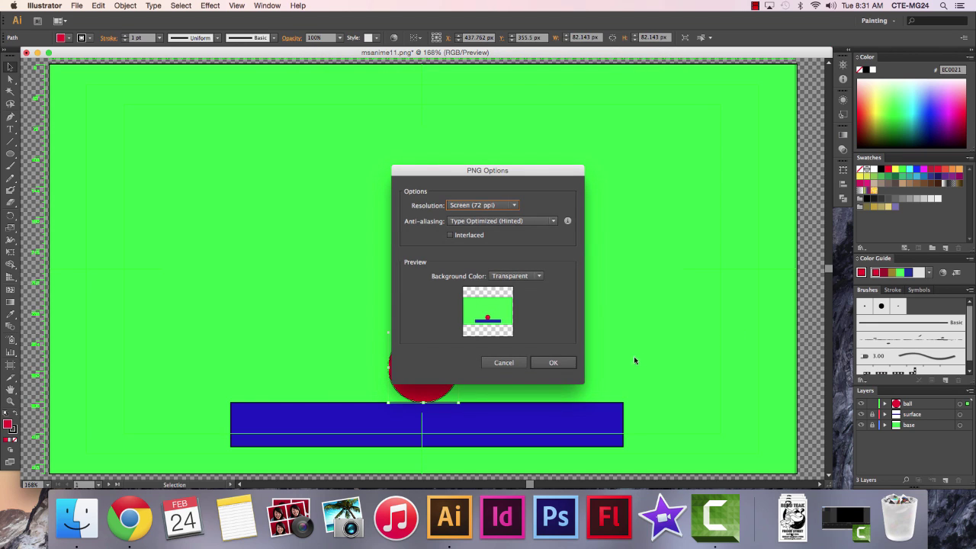
left_click(554, 361)
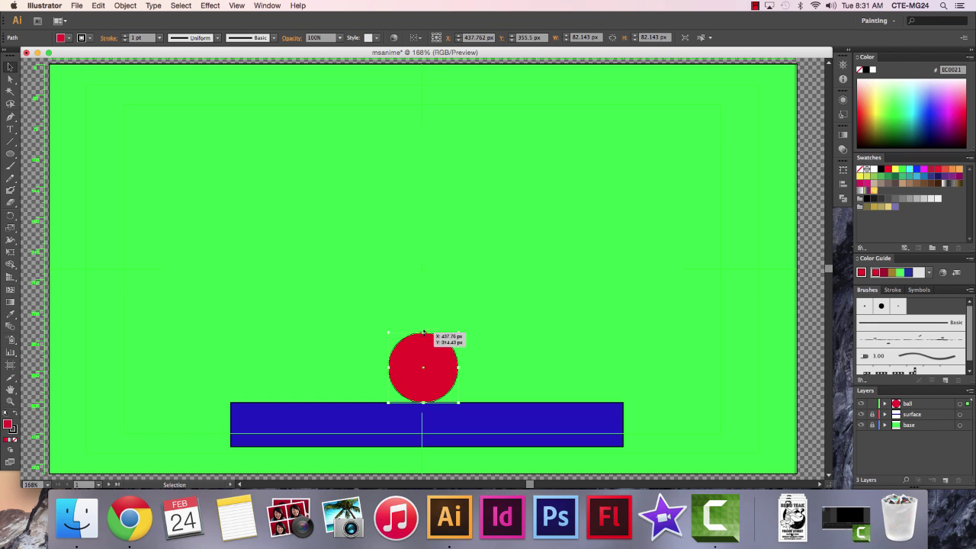
Stretch the red ball upward from its top into a tall upright ellipse.
left_click_drag(423, 333, 424, 319)
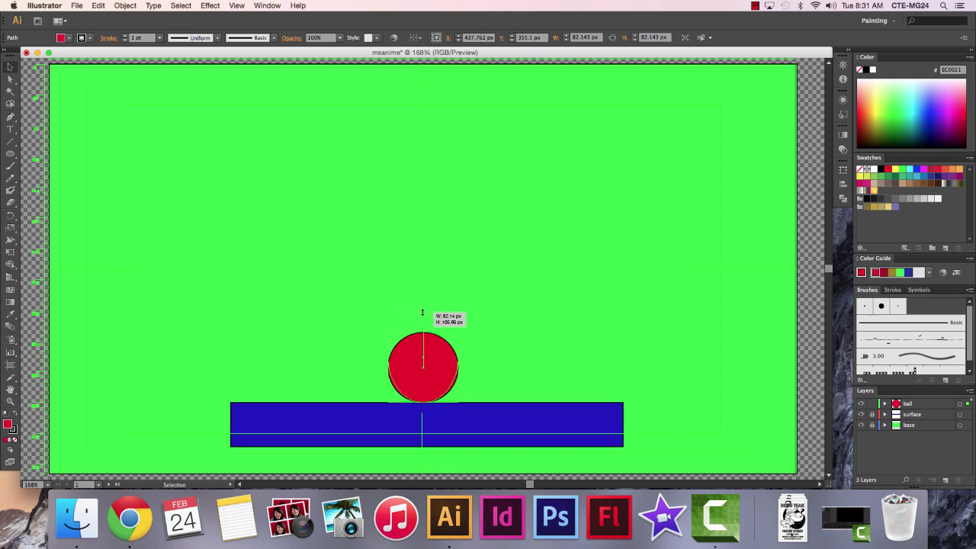
left_click_drag(422, 312, 423, 312)
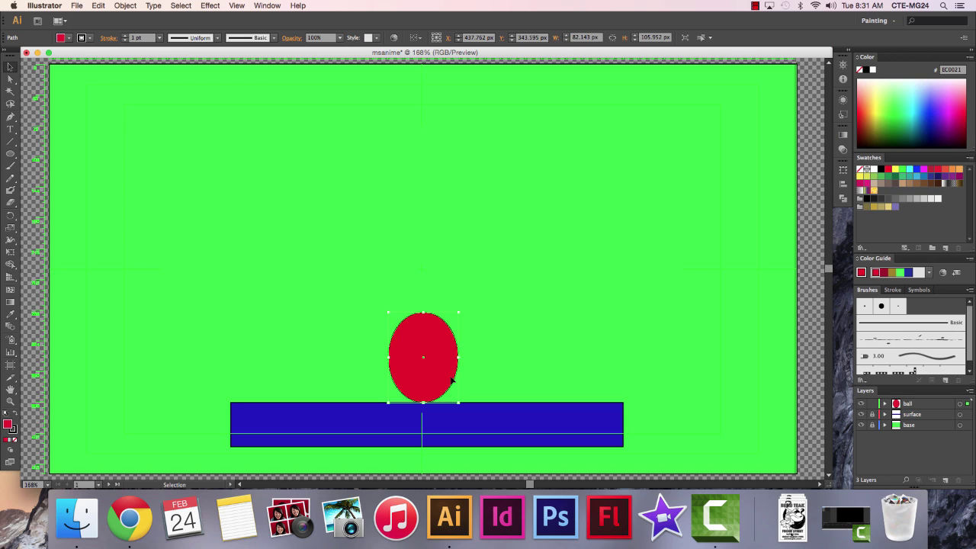
left_click_drag(423, 312, 423, 303)
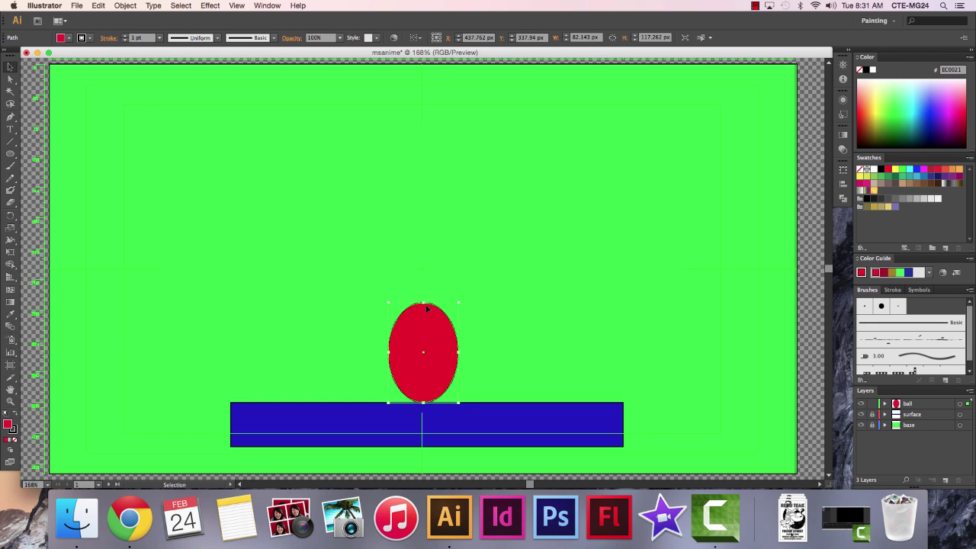
Export the stretched-ball frame as msanime12.png with the default PNG settings.
left_click(77, 5)
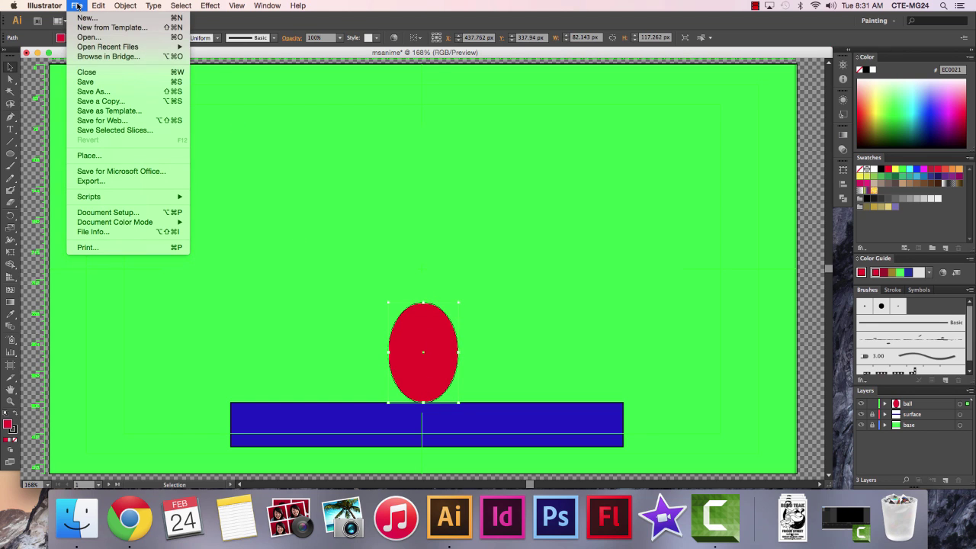
left_click(111, 182)
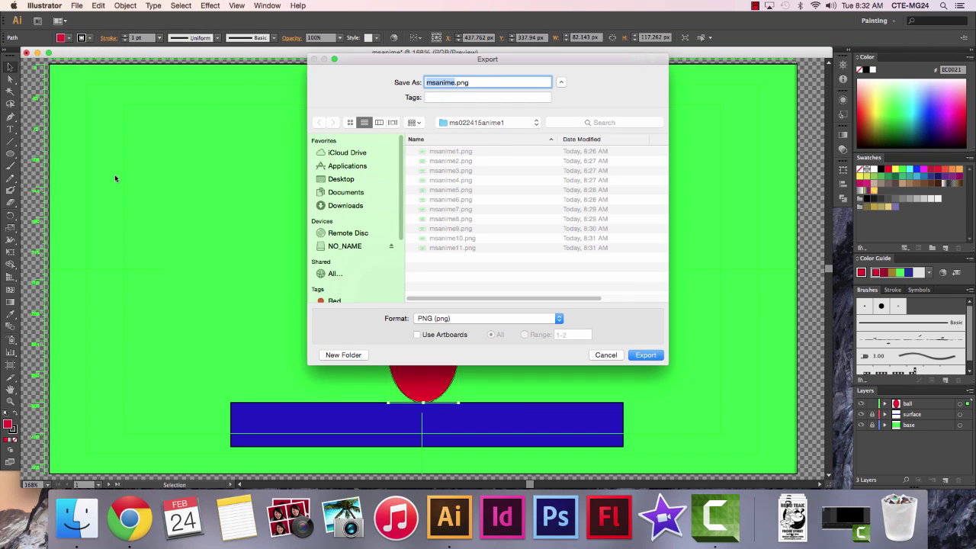
key("Right")
type("12")
left_click(644, 357)
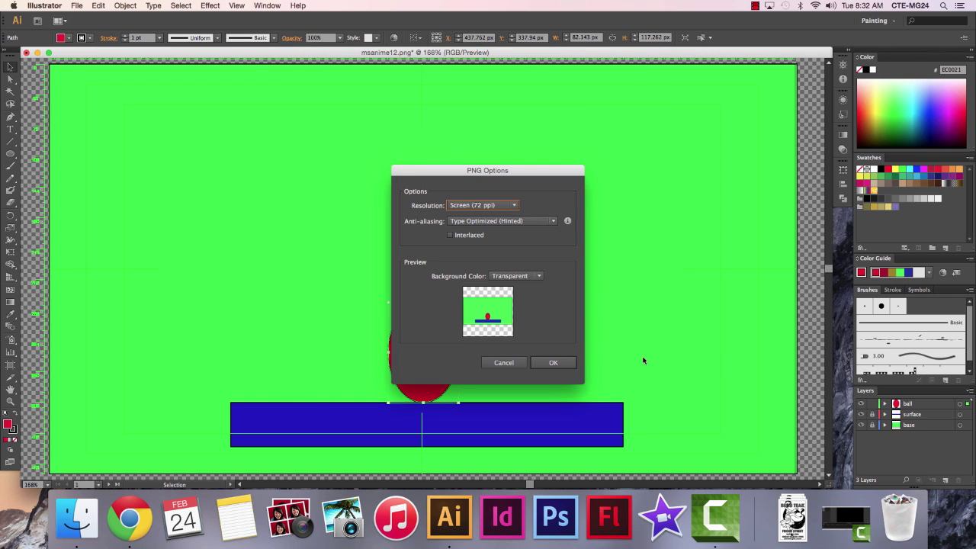
left_click(562, 364)
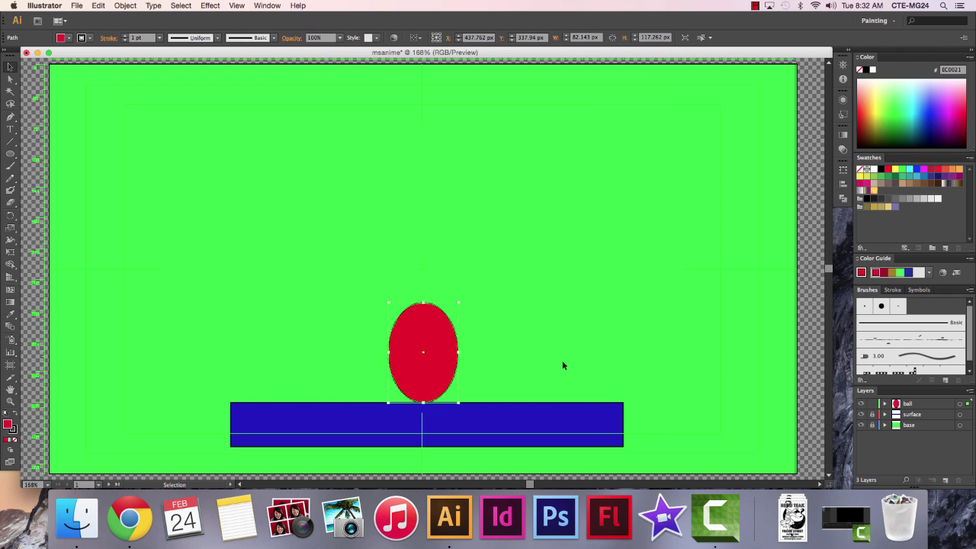